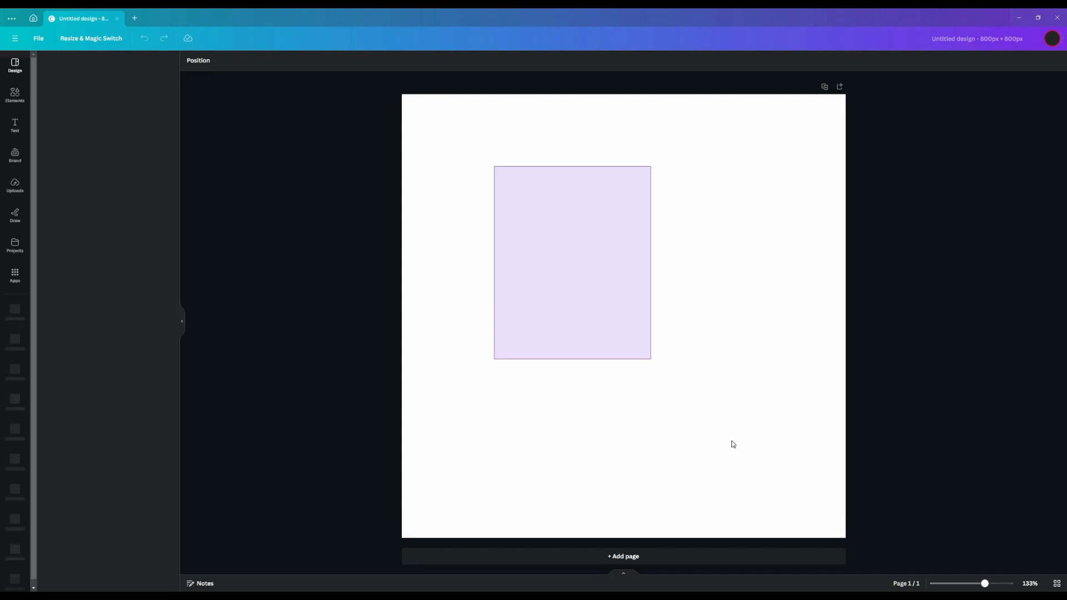
Add a heading reading "G" to the blank page.
click(15, 95)
scroll(155, 282, down, 3)
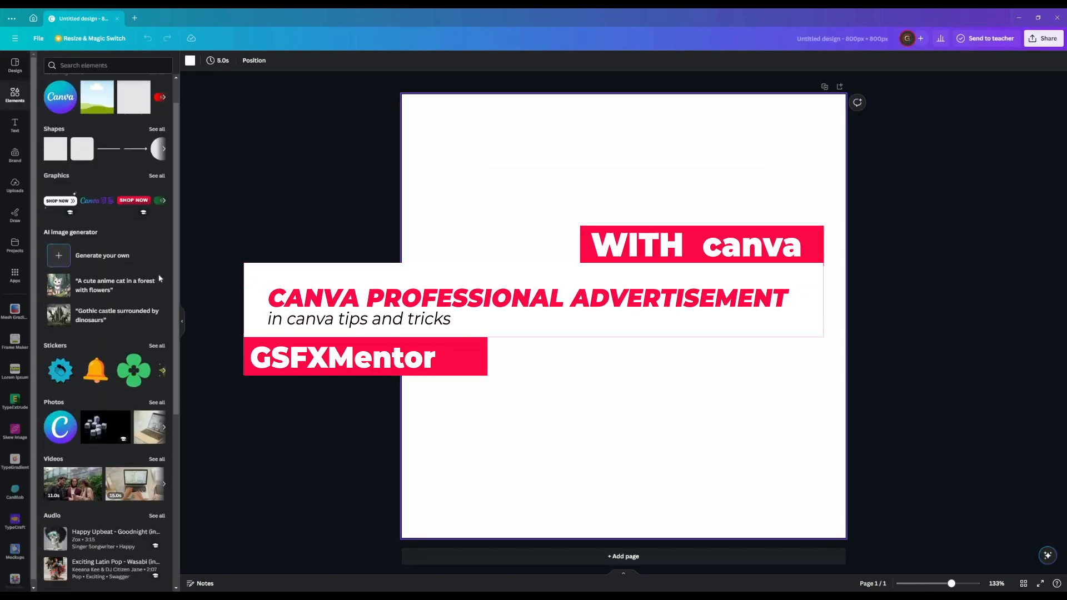
scroll(155, 282, up, 3)
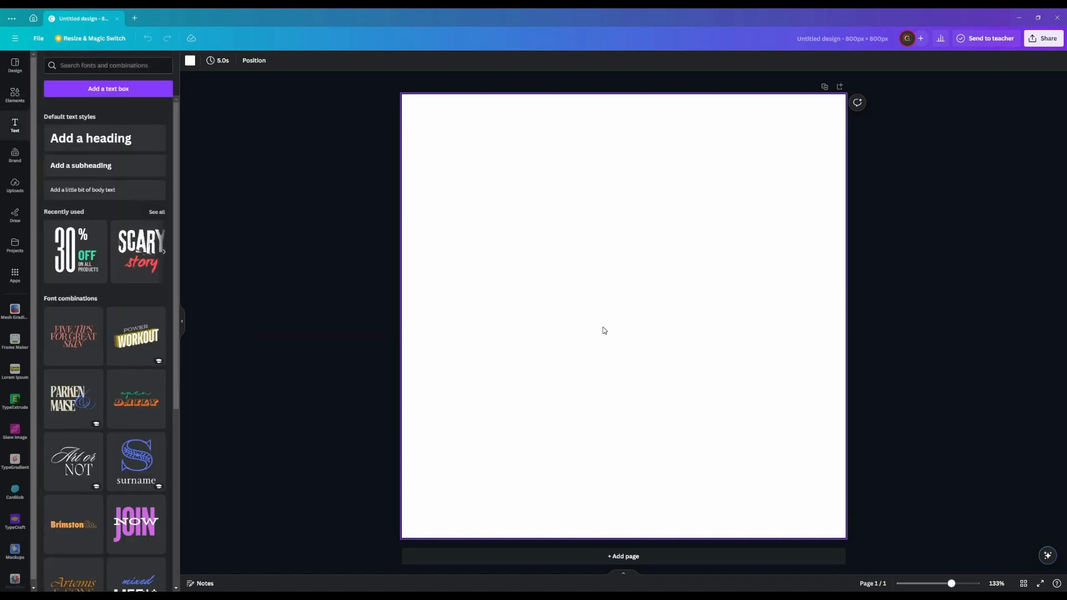
click(128, 149)
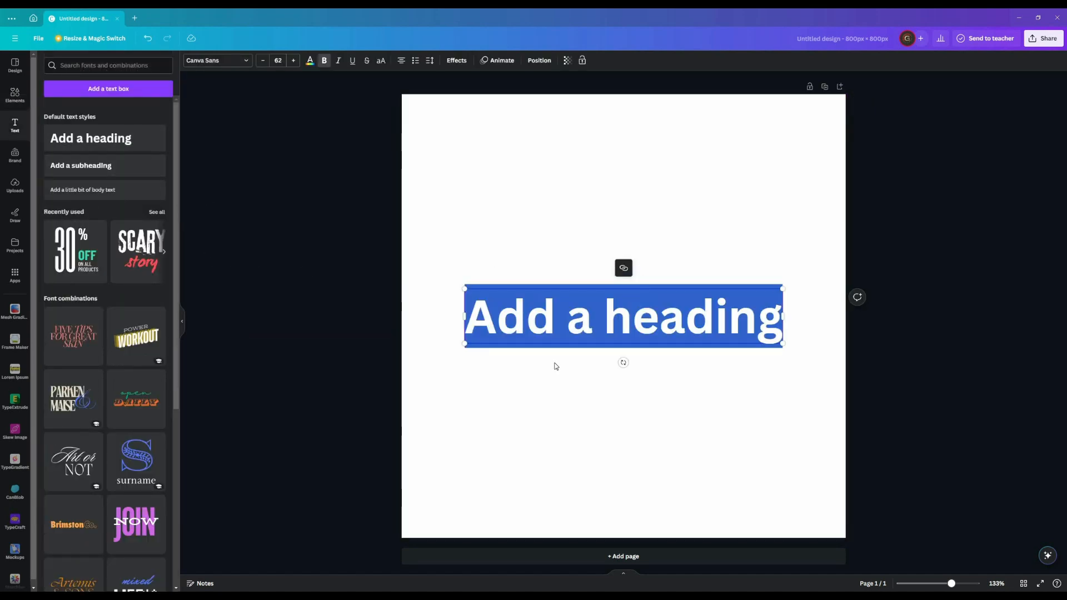
text(G)
click(345, 225)
Enlarge the letter G so it fills most of the page and position it near the page centre.
click(622, 316)
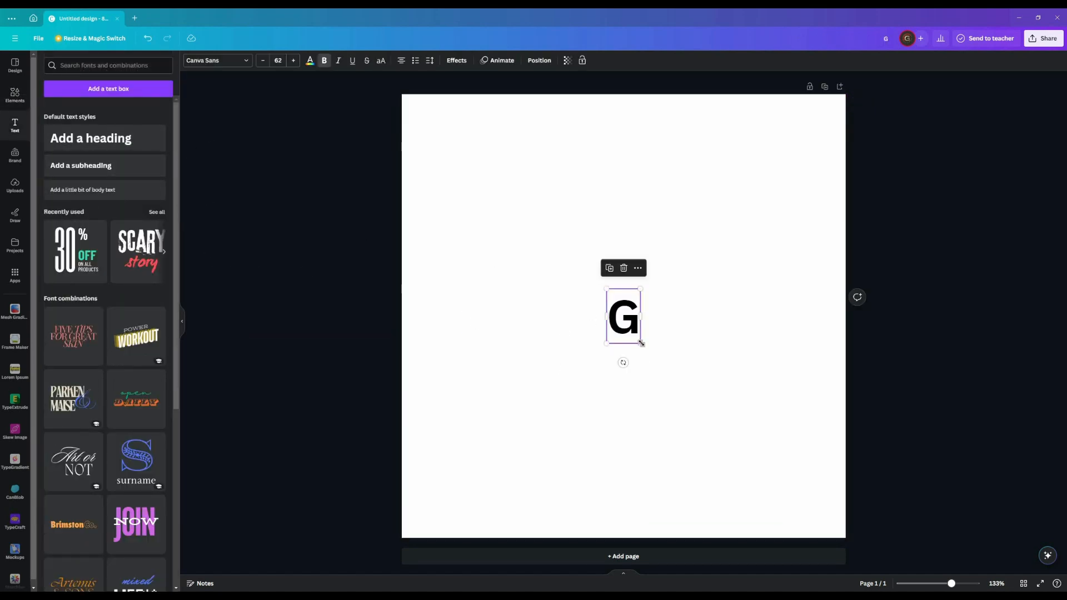
drag(639, 343, 736, 495)
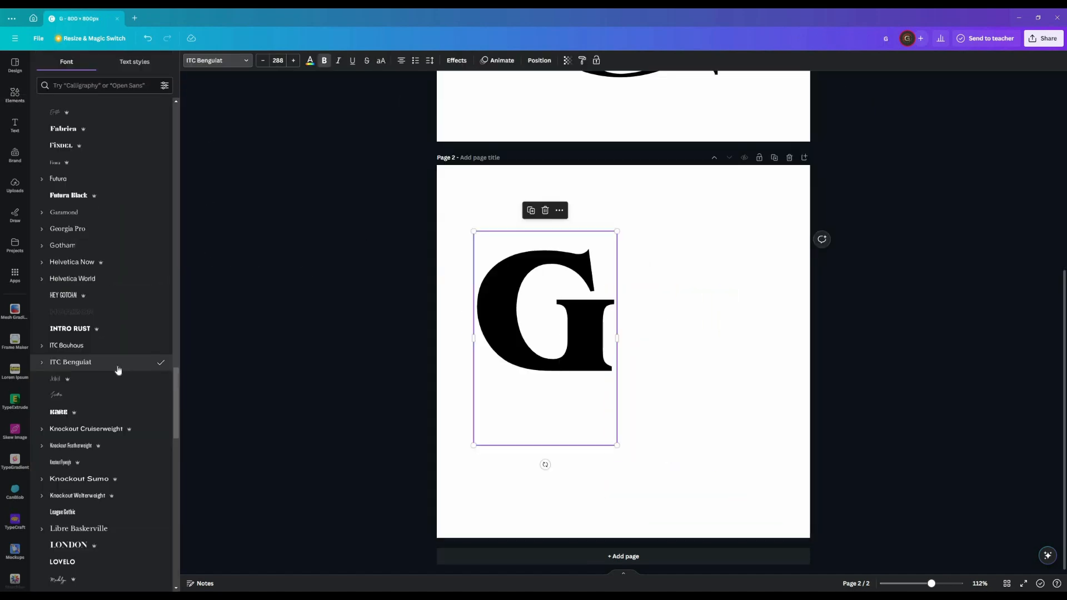
drag(571, 341, 596, 405)
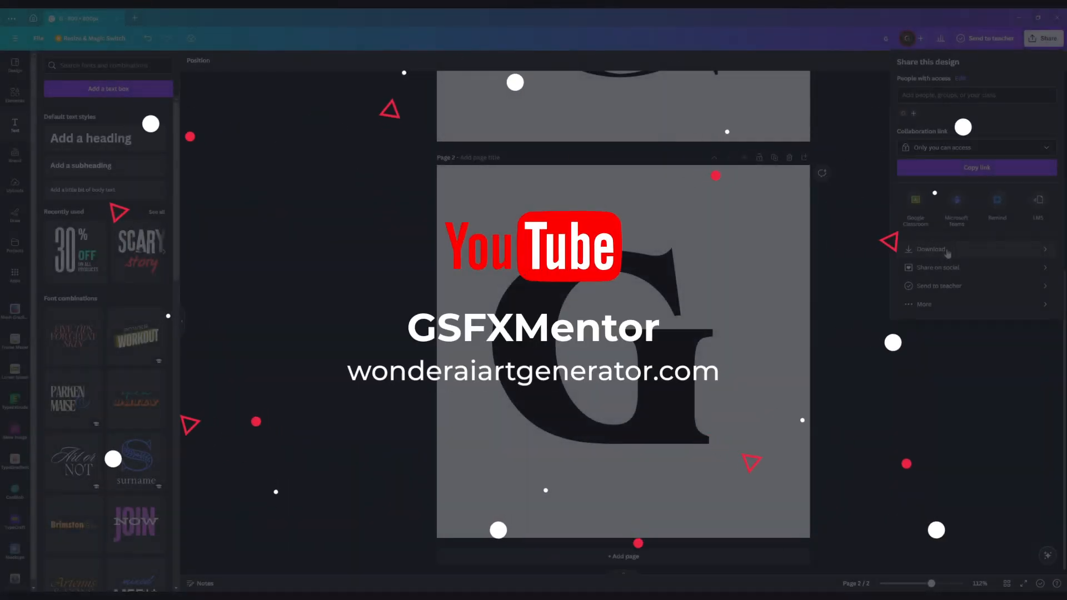
Set the download options to SVG with a transparent background, limited to page 2.
click(976, 96)
click(925, 214)
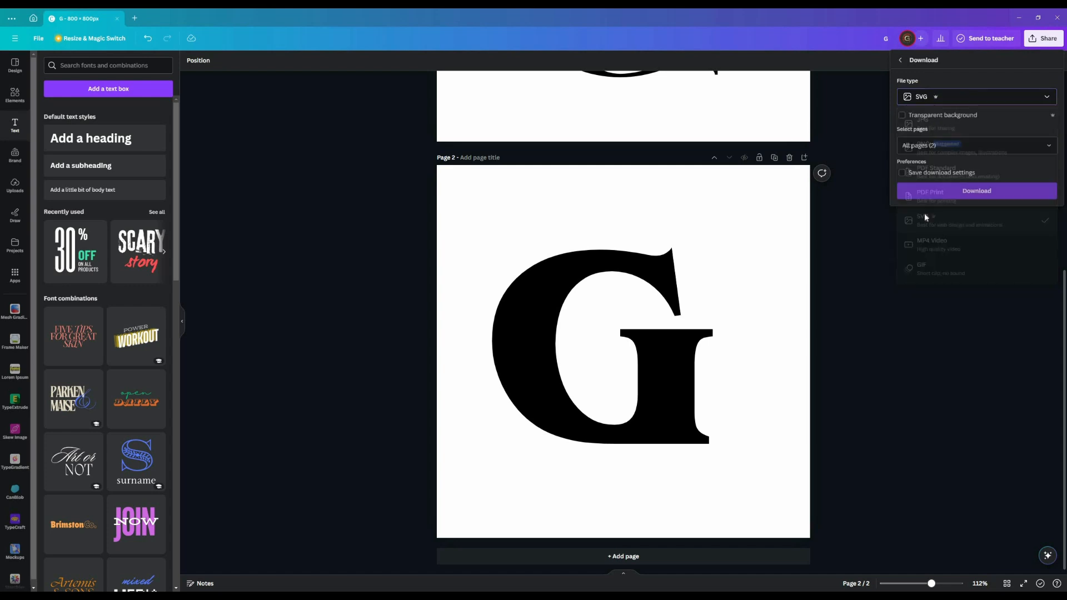
click(1048, 145)
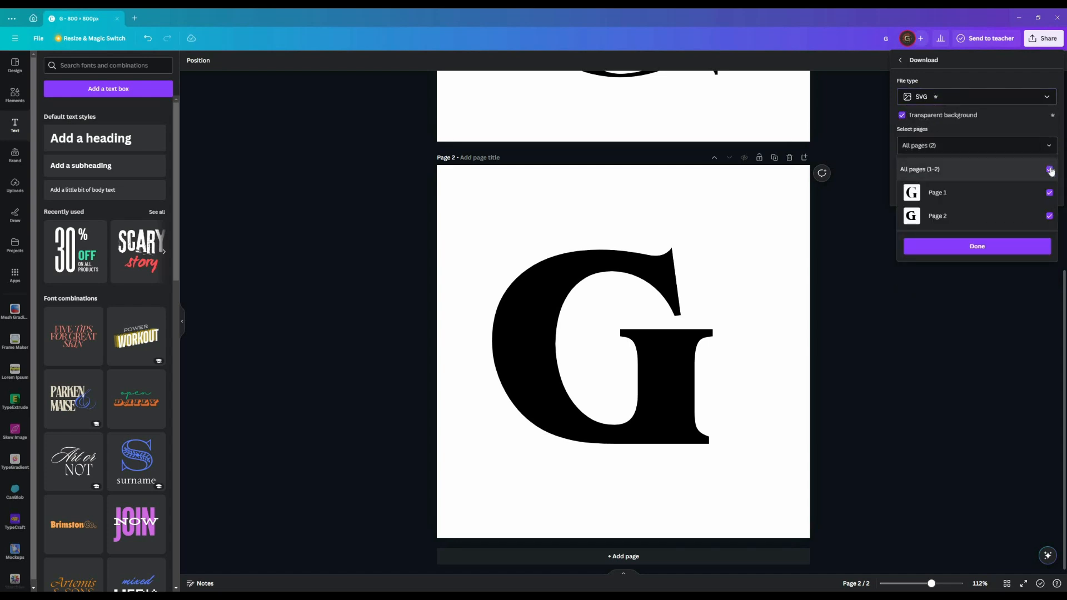
click(1049, 168)
click(1049, 216)
click(996, 252)
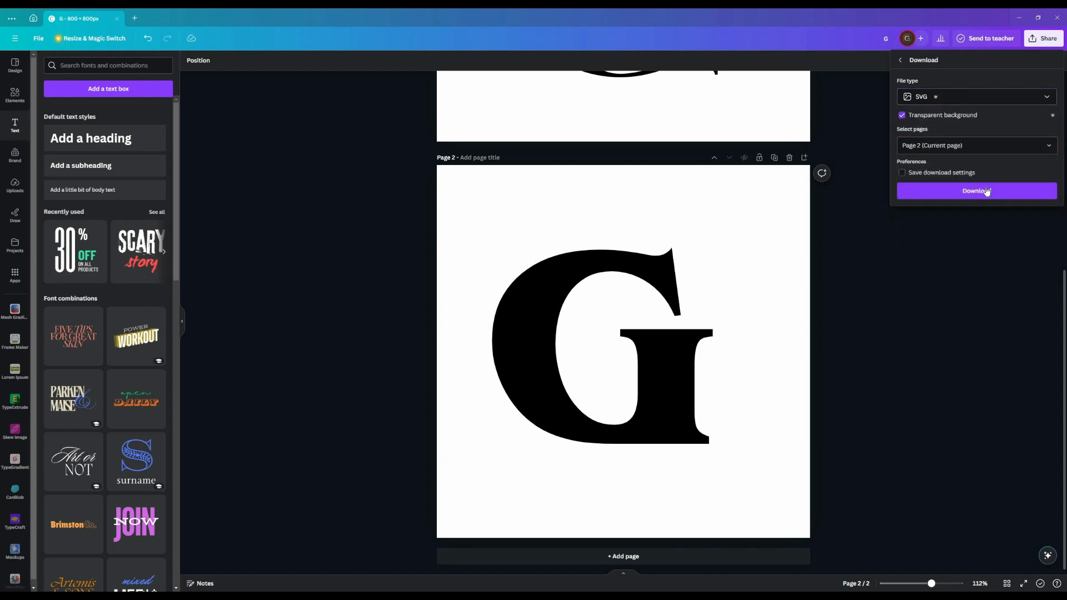
Download the page and save the file as gg.
click(986, 192)
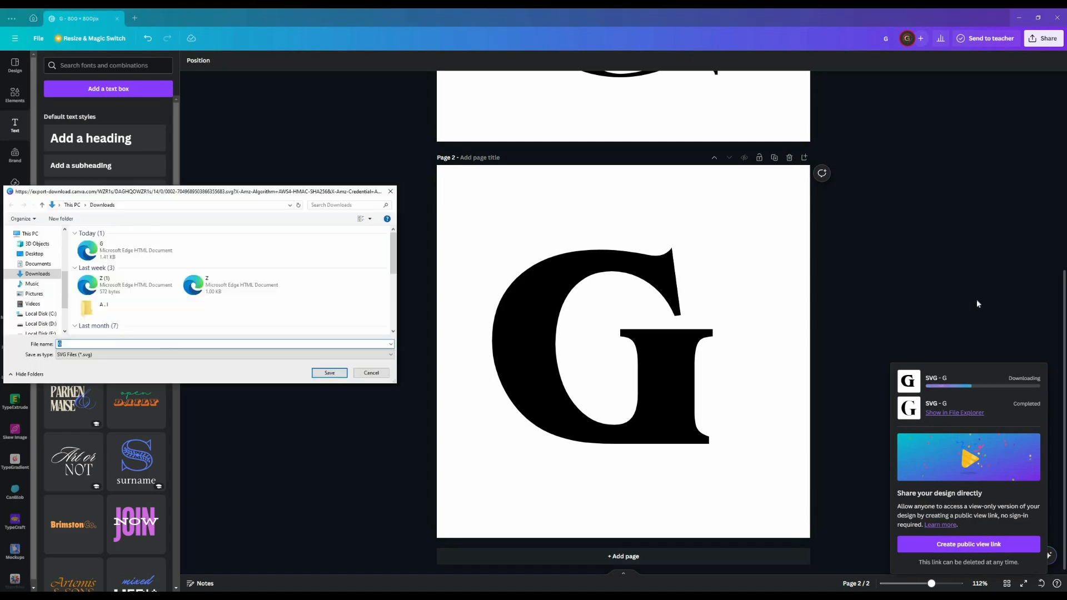
text(gg)
click(329, 373)
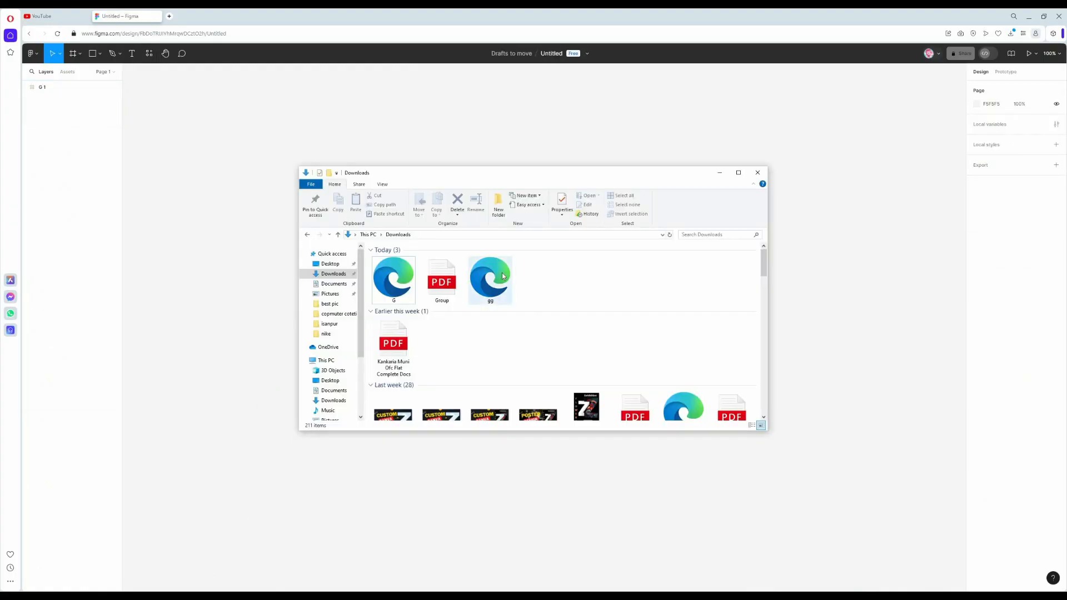
Switch to Figma, import the gg file from the Downloads folder onto the canvas and position it over the G 1 frame.
drag(502, 273, 566, 487)
drag(585, 428, 587, 316)
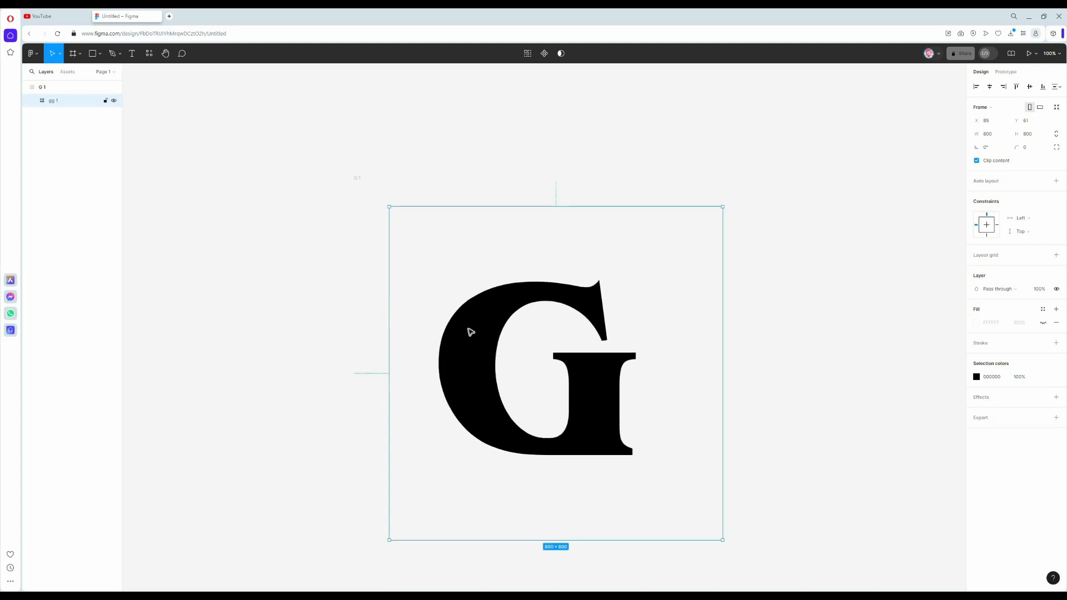
drag(470, 332, 448, 312)
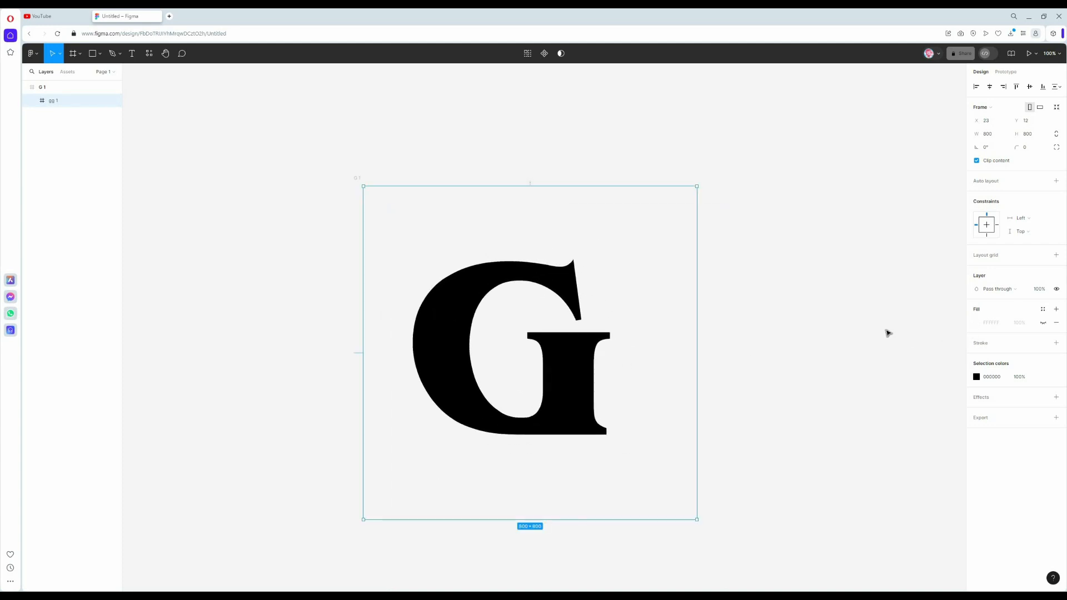
Try to fill the gg 1 frame with a black-and-white illustration from the Downloads folder.
click(981, 323)
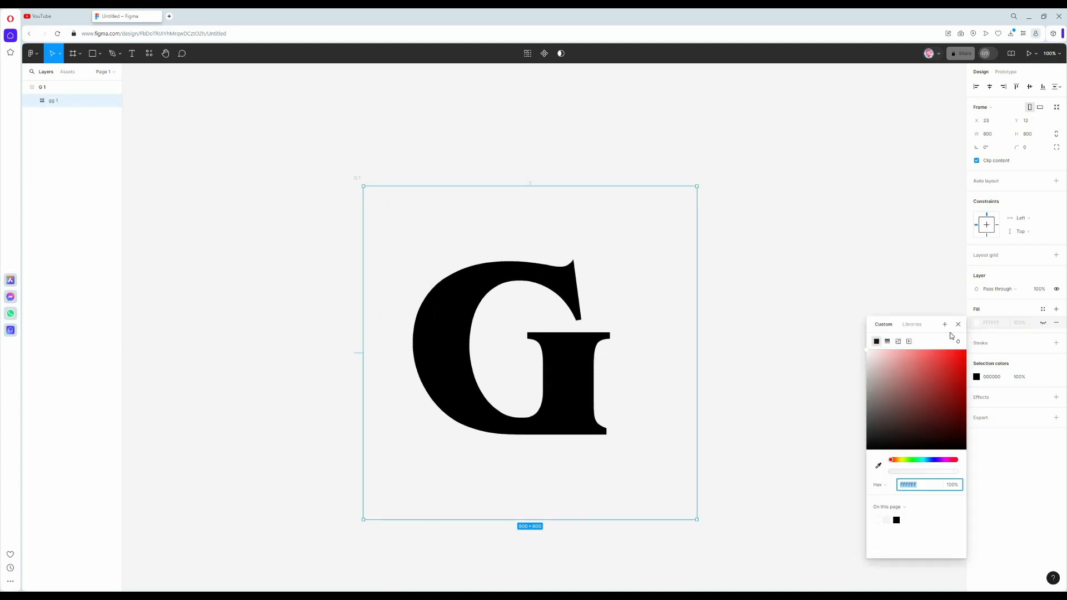
click(898, 341)
click(888, 362)
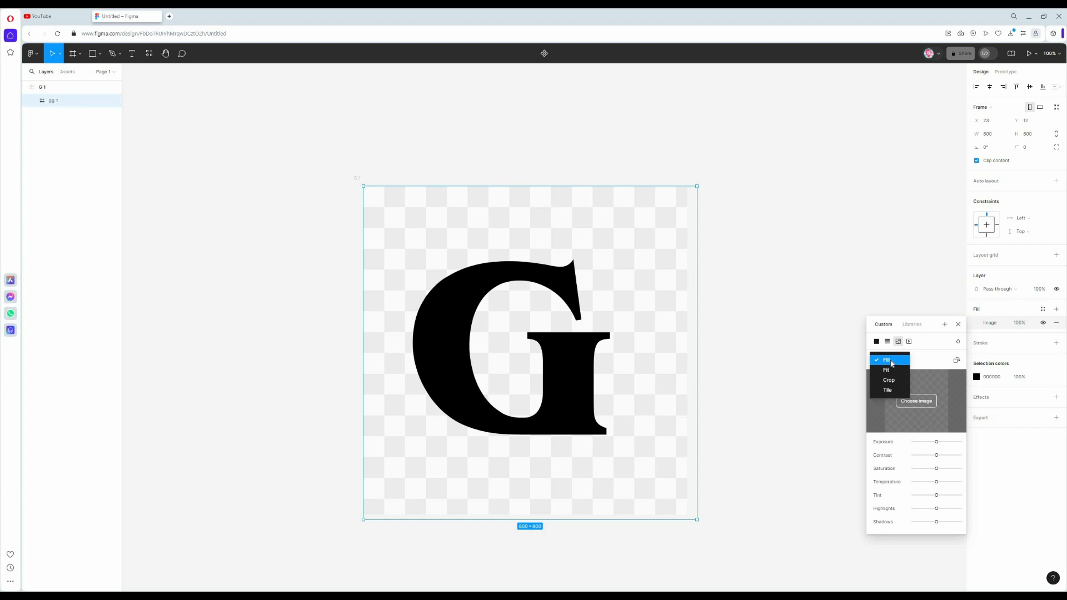
click(892, 363)
click(920, 404)
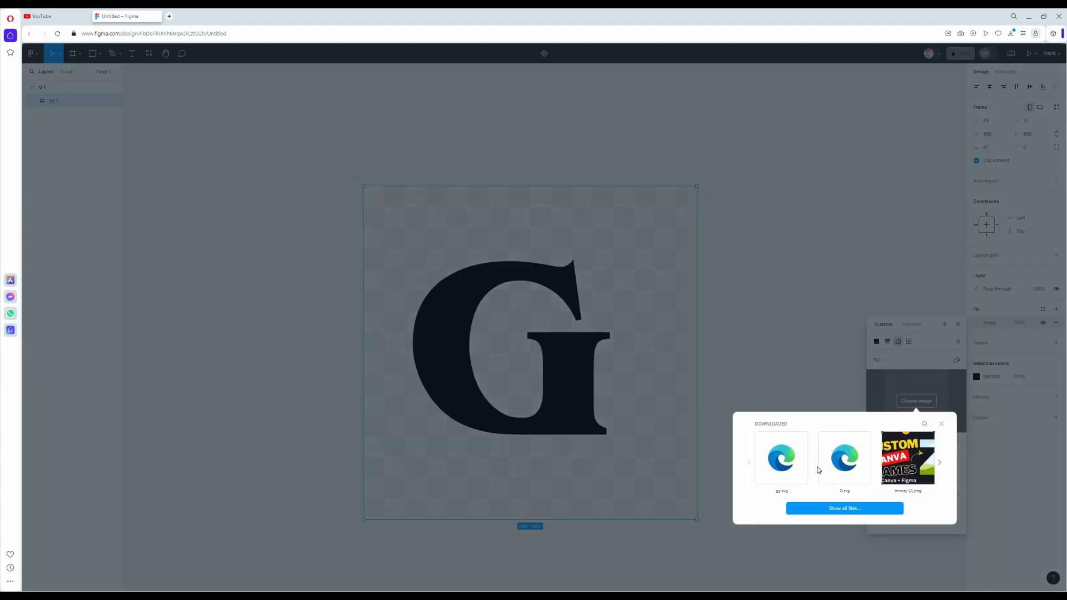
click(817, 506)
scroll(240, 202, down, 2)
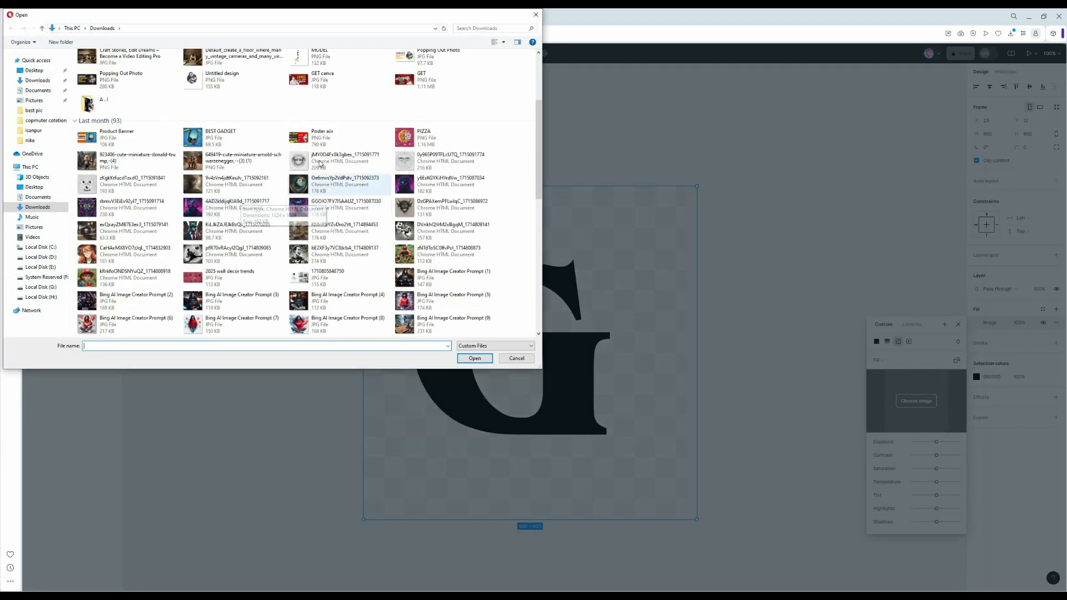
double_click(319, 162)
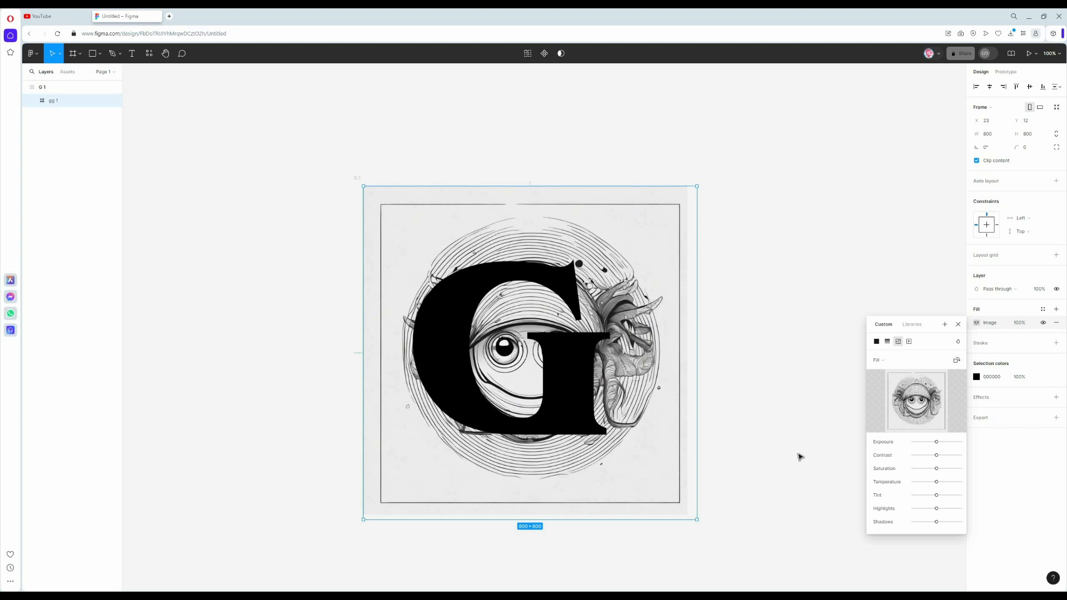
key(ctrl+z)
Take the gg 1 frame out of the G 1 frame and delete G 1.
click(58, 89)
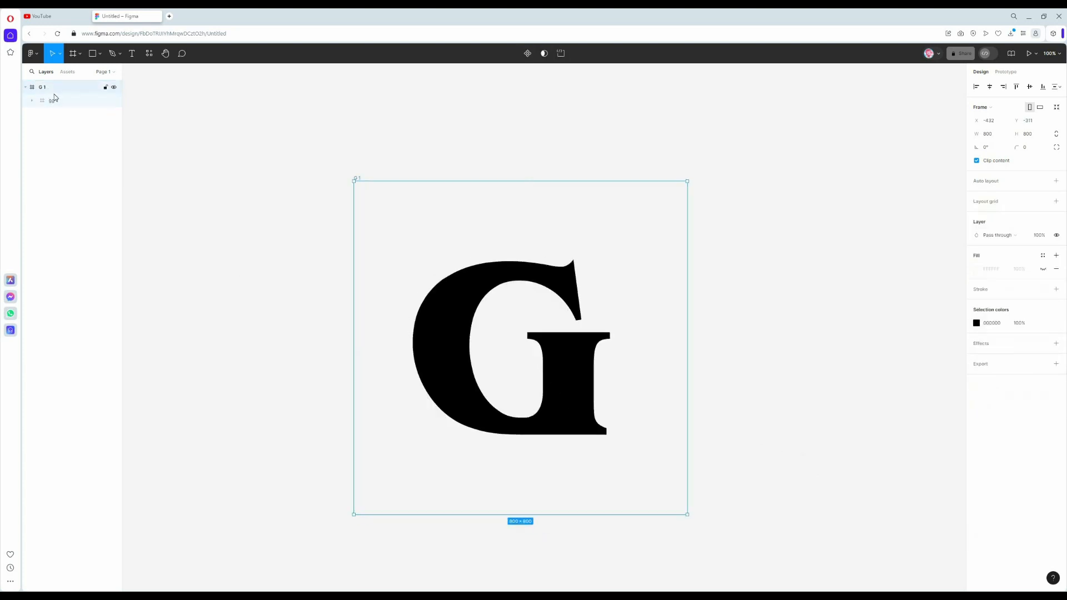
key(Delete)
key(ctrl+z)
click(317, 320)
click(455, 361)
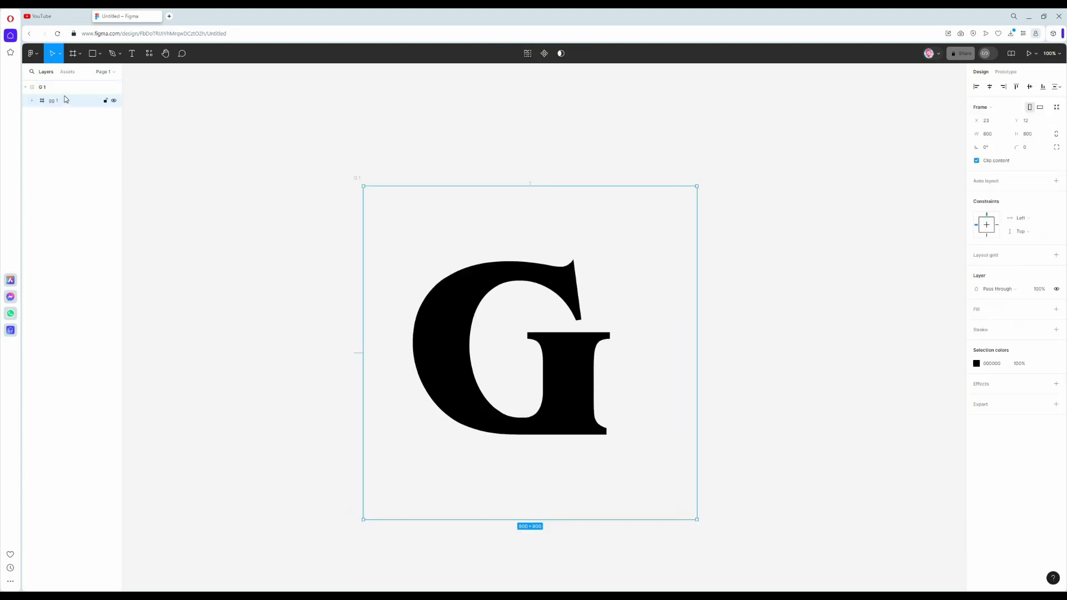
key(ctrl+z)
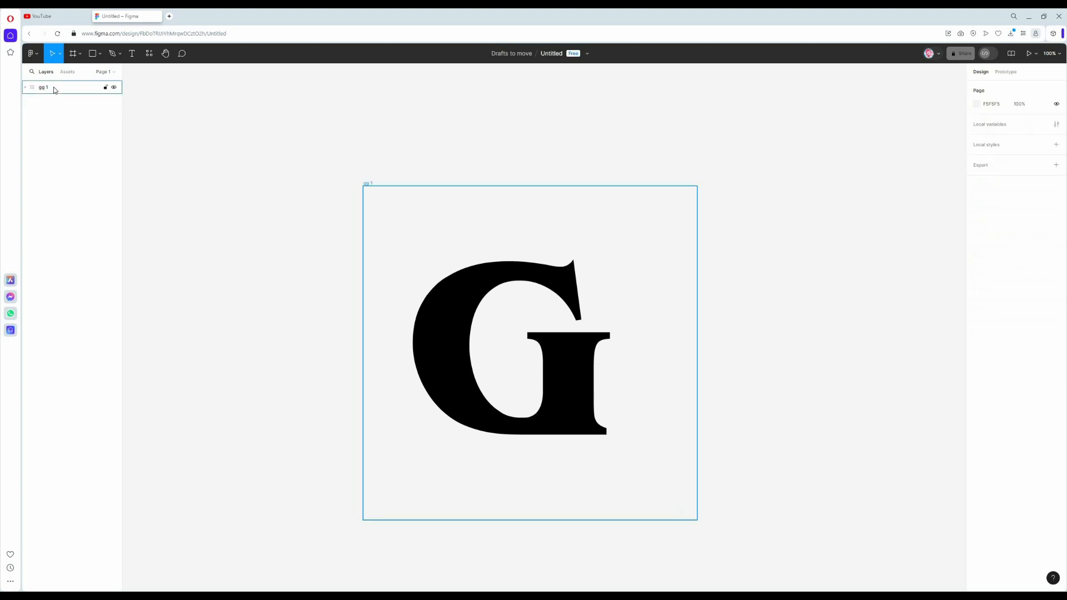
Replace the letter group's black fill with the "Untitled design" image from Downloads.
click(584, 377)
click(976, 289)
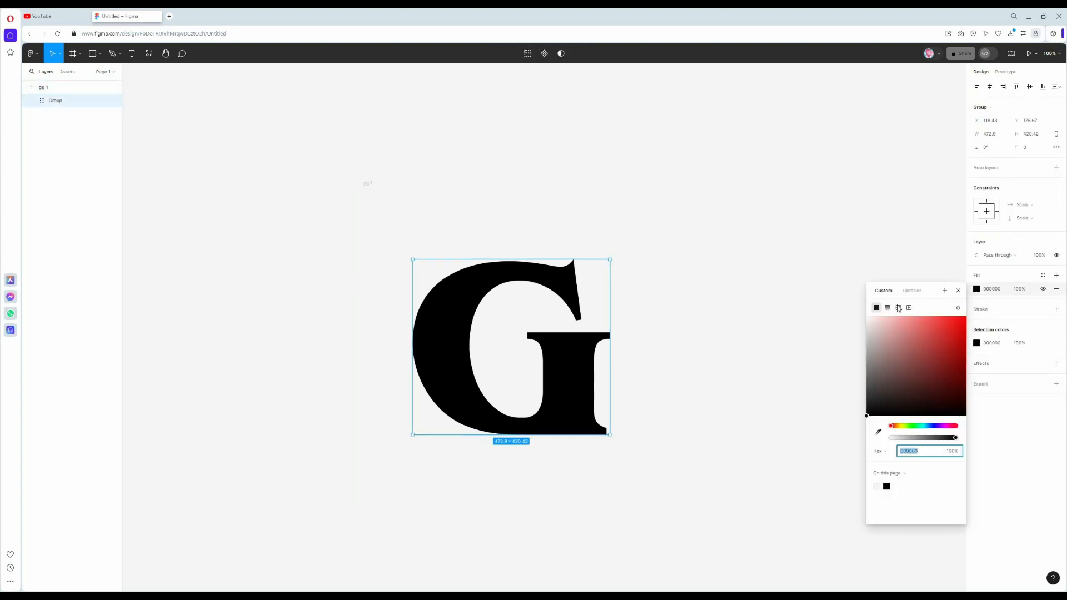
click(897, 308)
click(916, 367)
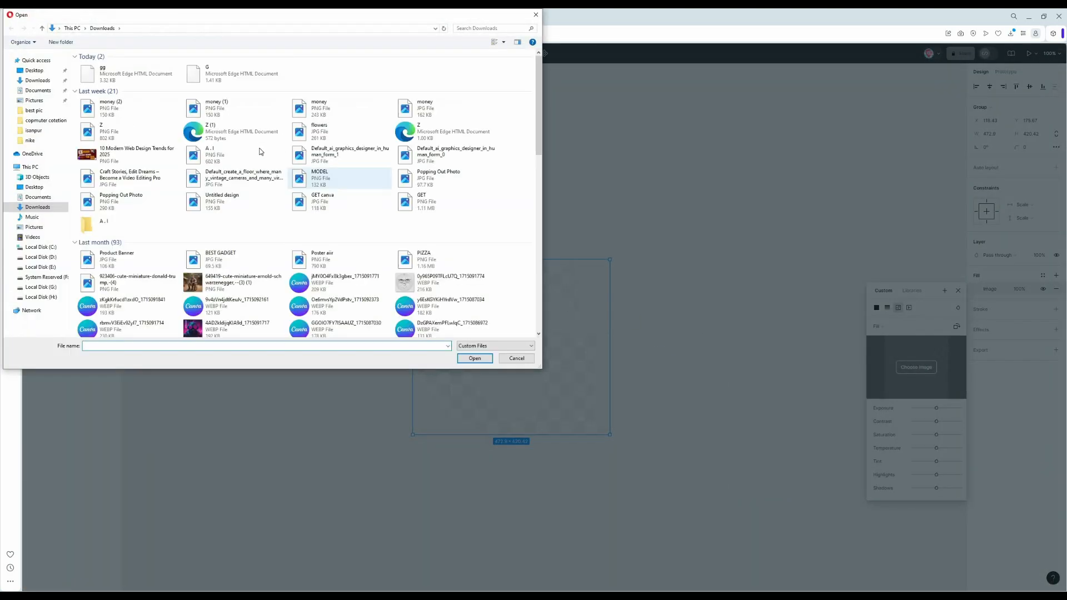
double_click(239, 203)
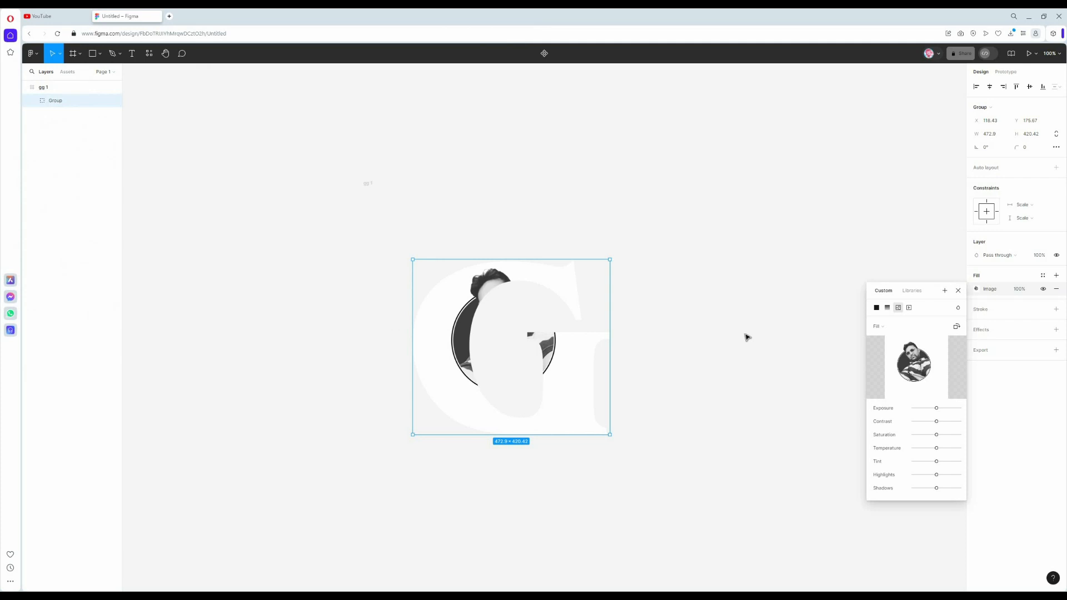
Move the letter group out of the gg 1 frame and delete the empty frame.
click(402, 231)
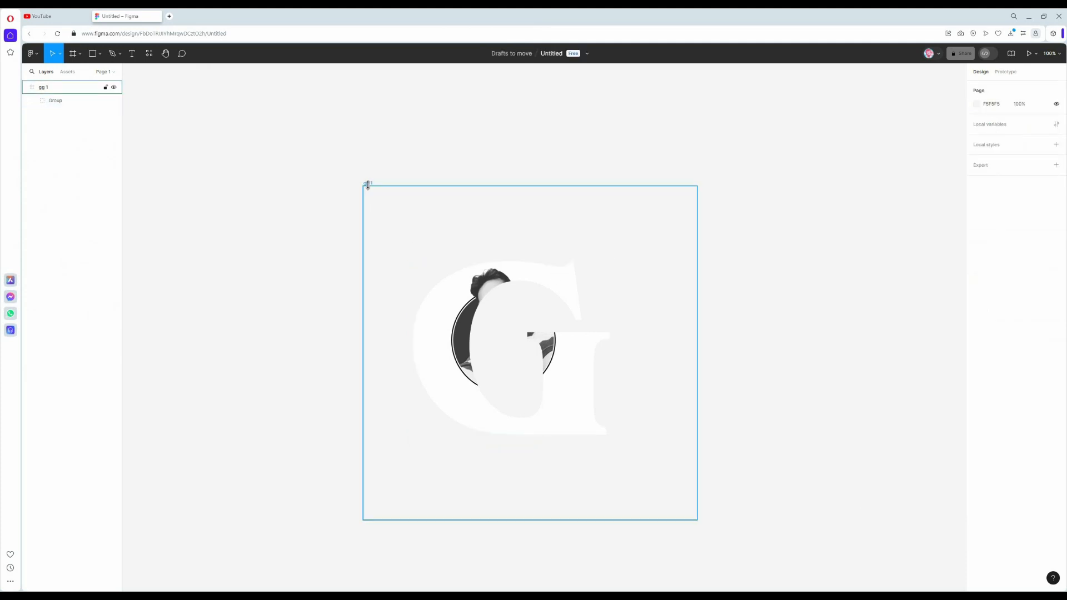
click(366, 183)
click(85, 104)
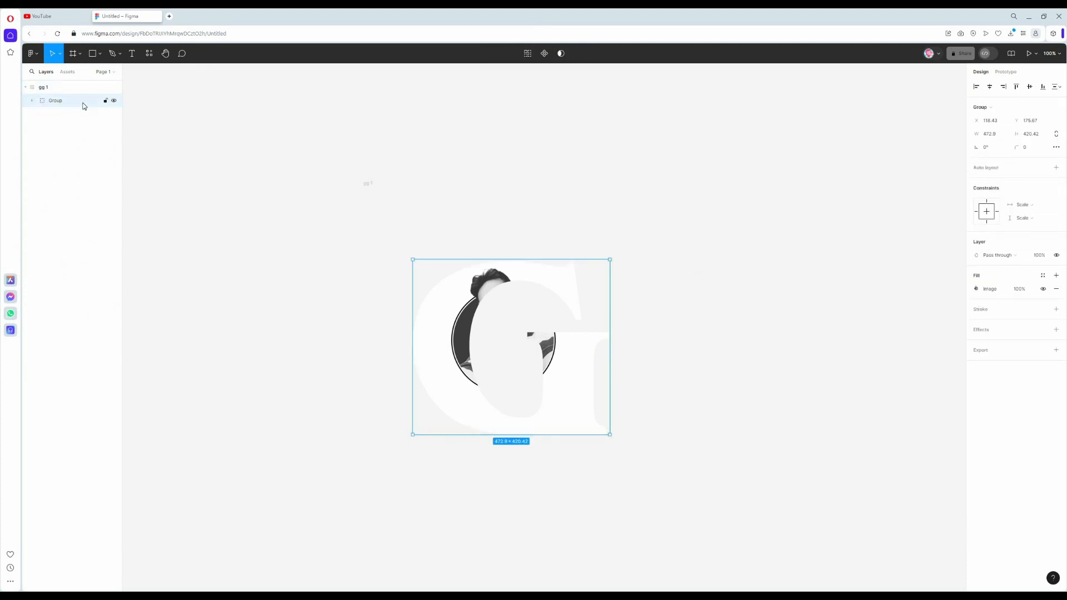
click(31, 101)
click(55, 114)
drag(76, 85, 75, 85)
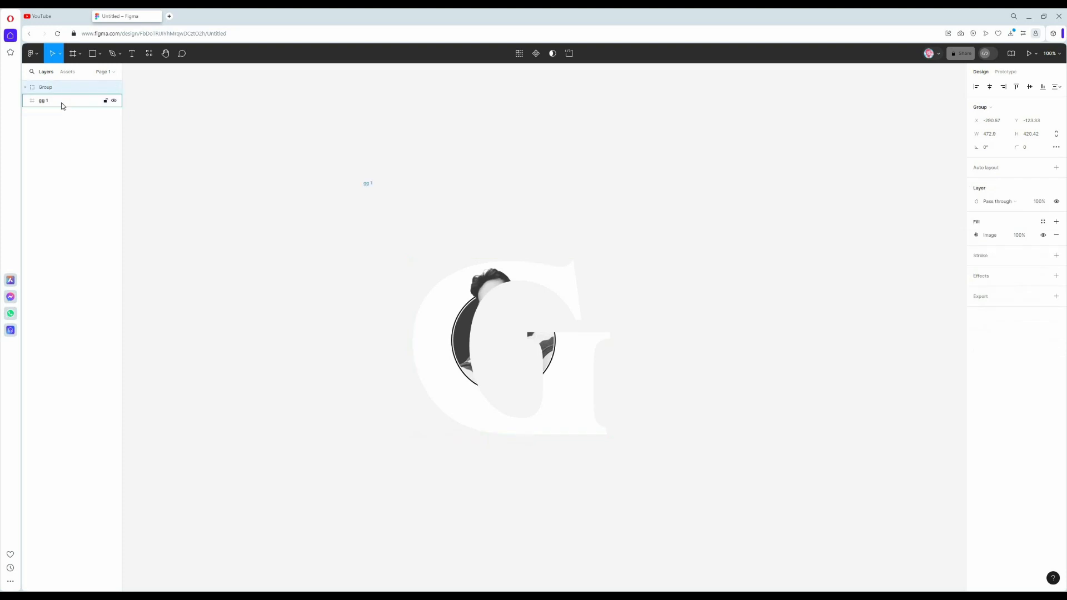
click(61, 102)
key(Delete)
Export the letter group as a PDF.
click(60, 89)
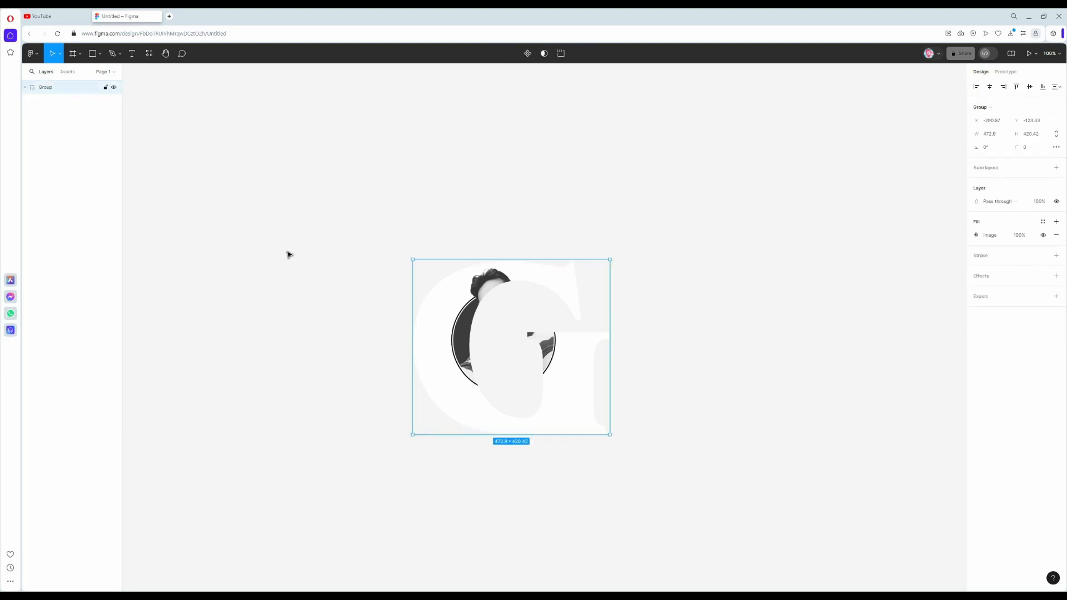
click(984, 303)
click(1031, 323)
click(1028, 356)
click(1022, 345)
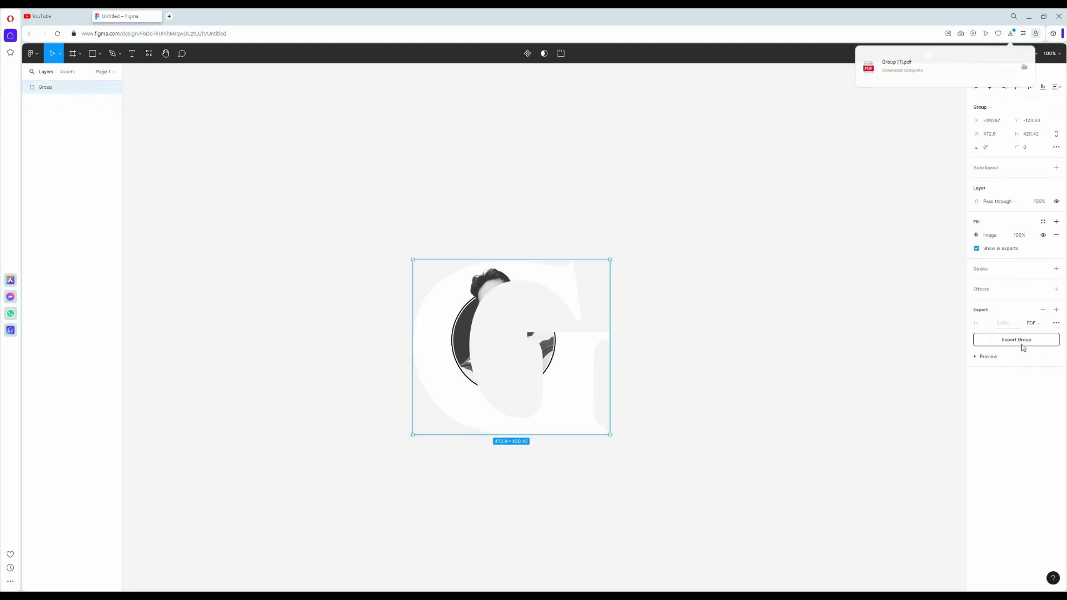
Switch to Canva, import Group (1).pdf and place its artwork on a new third page.
drag(910, 78, 103, 310)
click(611, 555)
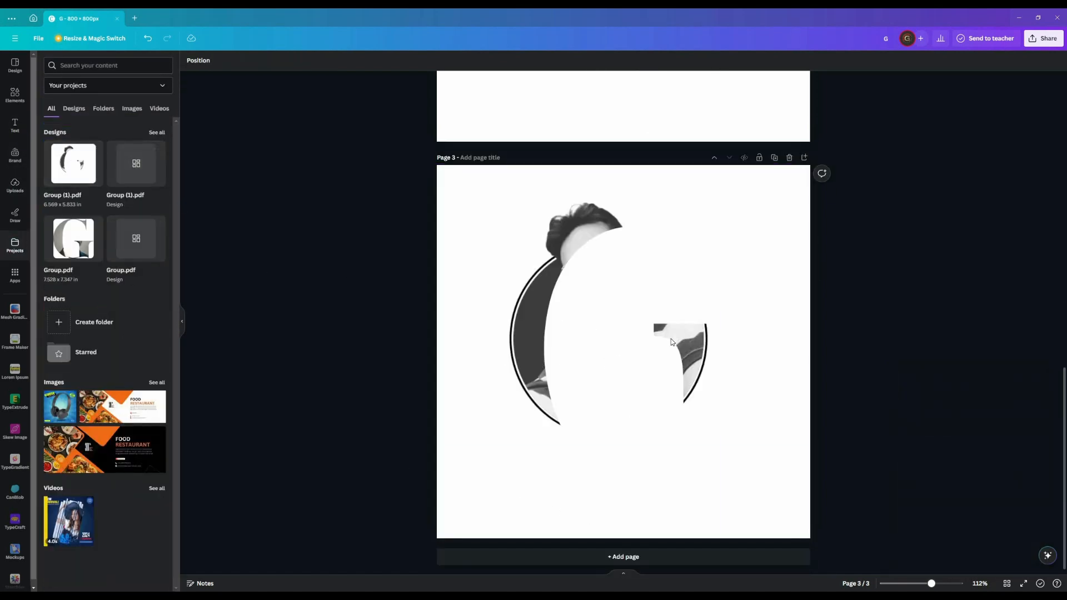
Try removing the photo from the G-shaped frame and shifting the frame, and undo these changes.
click(690, 340)
key(Delete)
mouse_move(692, 407)
mouse_down()
mouse_move(712, 315)
mouse_move(689, 389)
mouse_up()
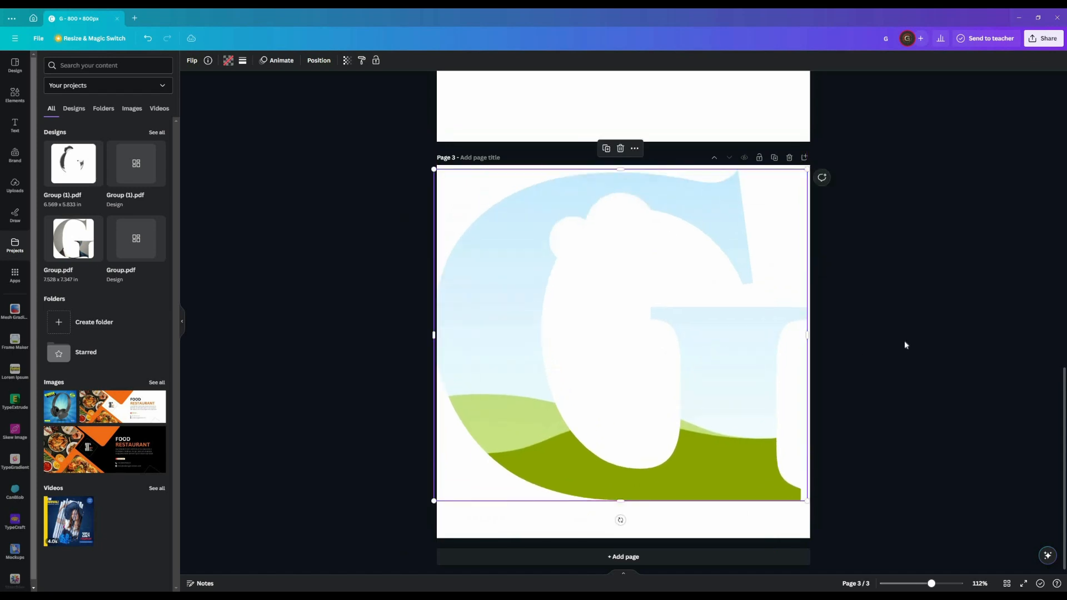
click(905, 345)
key(ctrl+z)
key(ctrl+z)
key(ctrl+z)
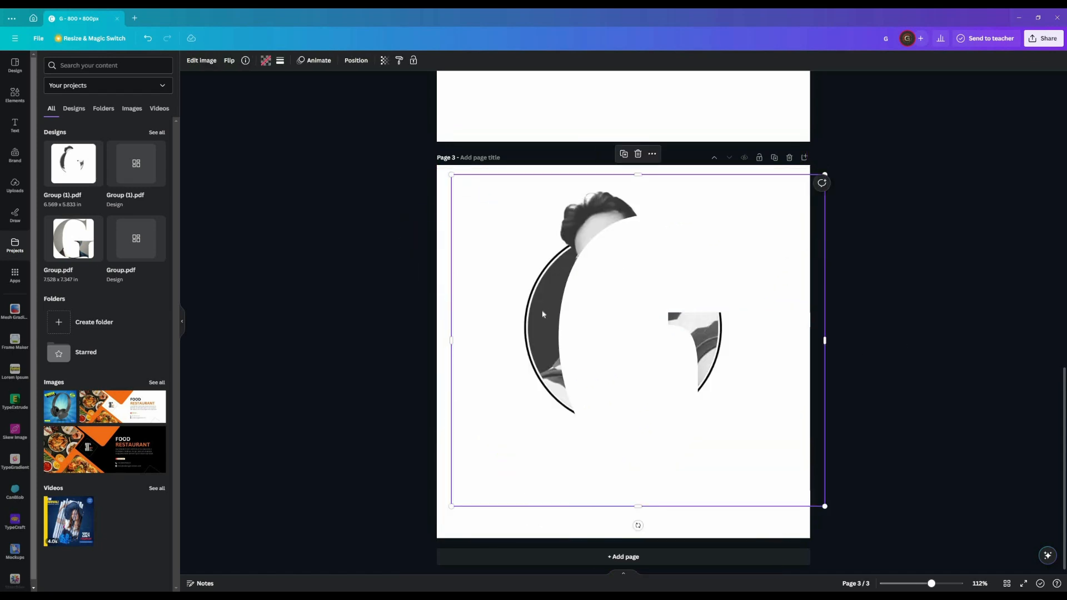
Delete the photo inside the G-shaped frame on page 3 and scale the empty frame down near the page centre.
double_click(551, 309)
key(Delete)
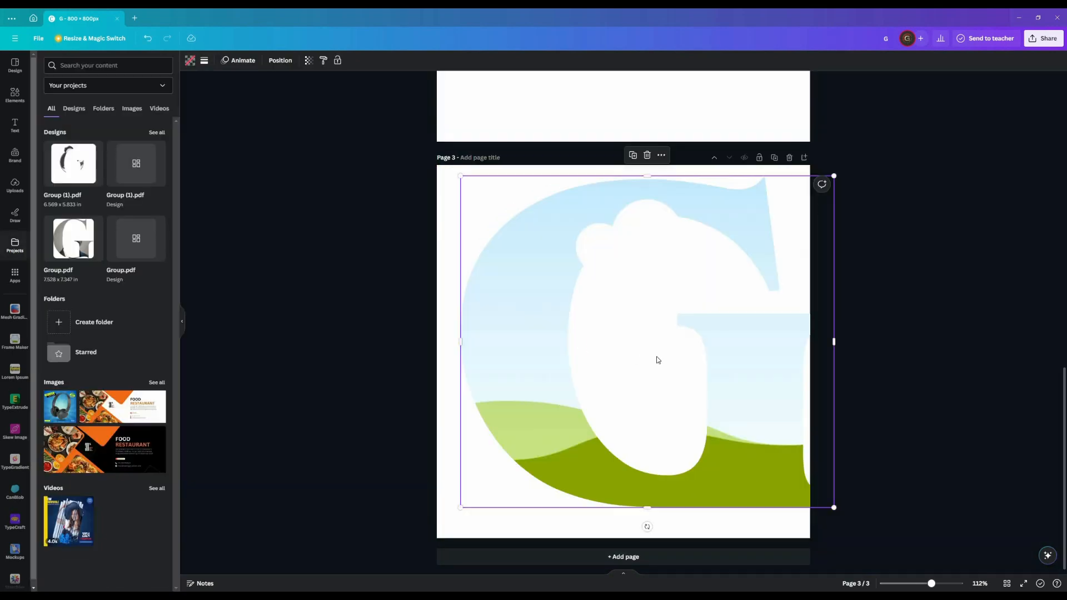
drag(710, 369, 697, 366)
drag(573, 233, 569, 239)
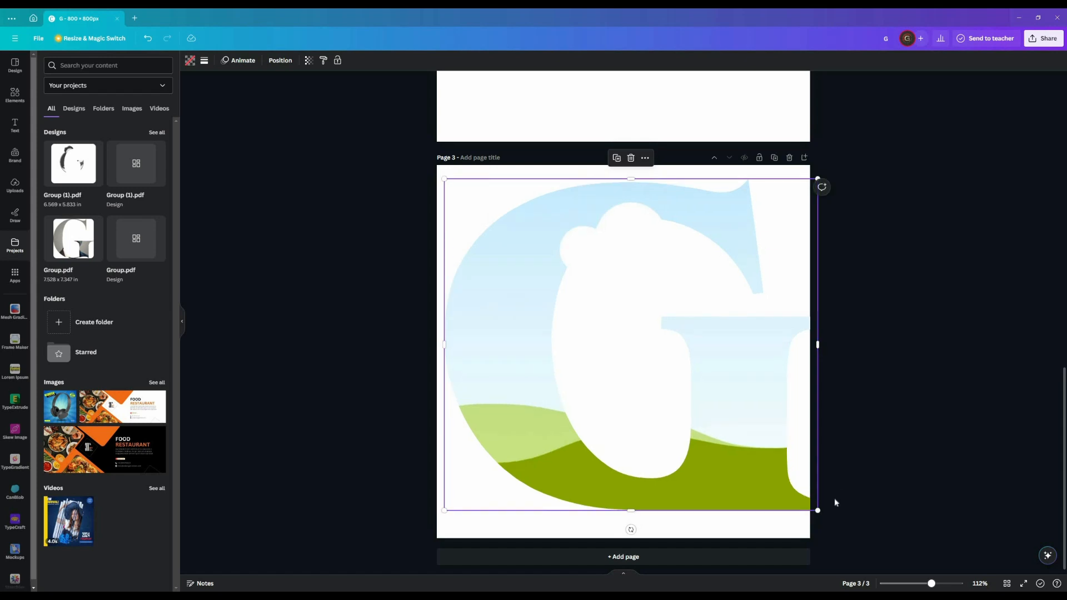
drag(728, 437, 700, 409)
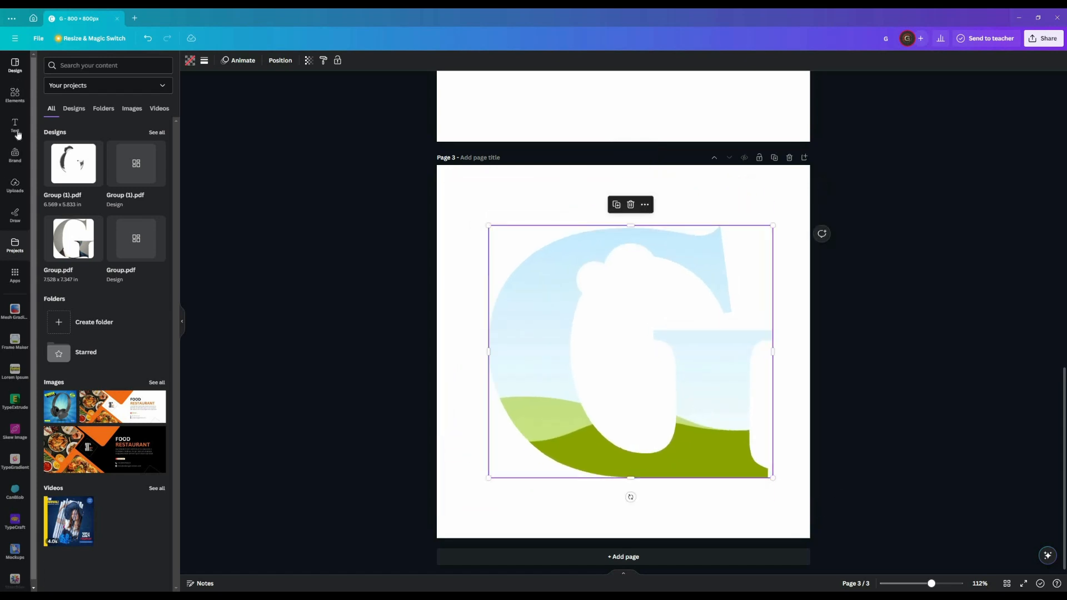
Fill the G-shaped frame with the photo of the woman in a red skirt from the "girl" results and place a second copy over it.
click(15, 93)
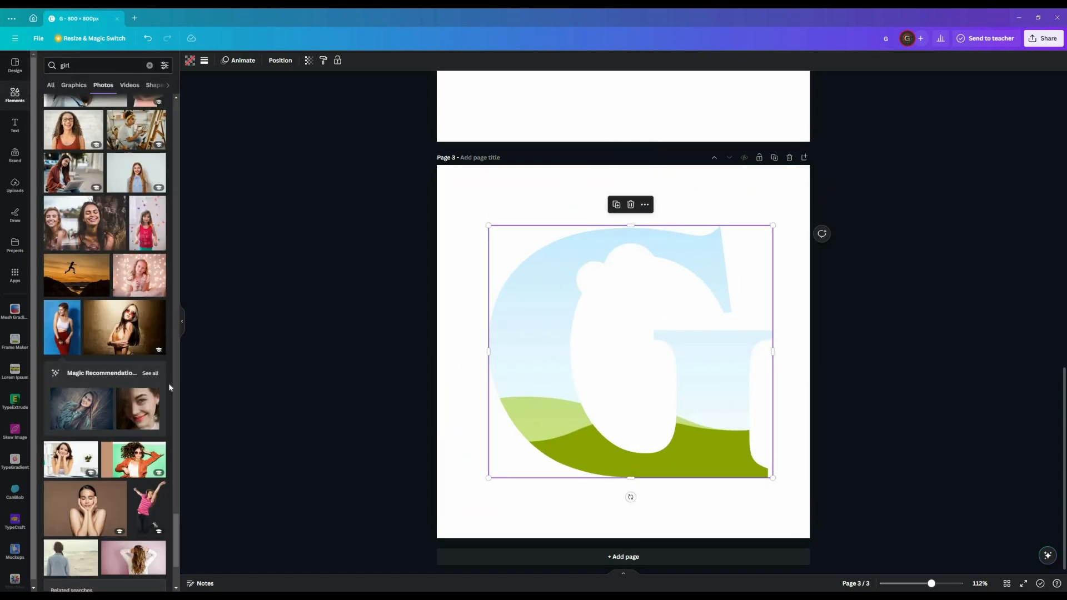
drag(175, 353, 871, 448)
key(ctrl)
drag(660, 451, 665, 434)
drag(735, 436, 545, 379)
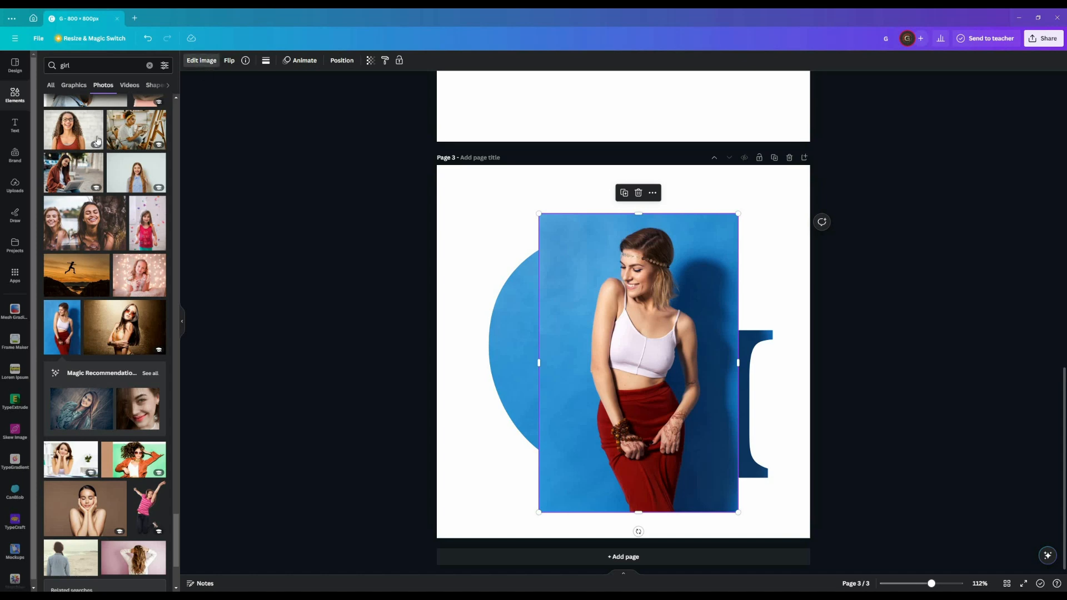
Remove the background from the copied photo and enlarge it until the woman matches the one inside the G-shaped frame.
click(201, 60)
click(58, 122)
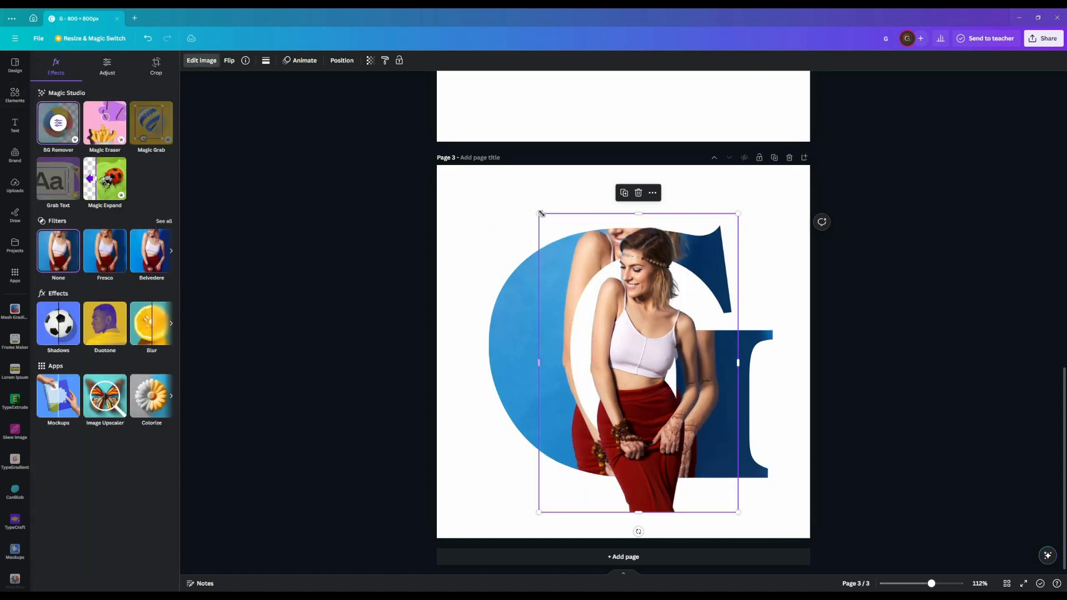
drag(541, 213, 469, 112)
drag(607, 467, 635, 517)
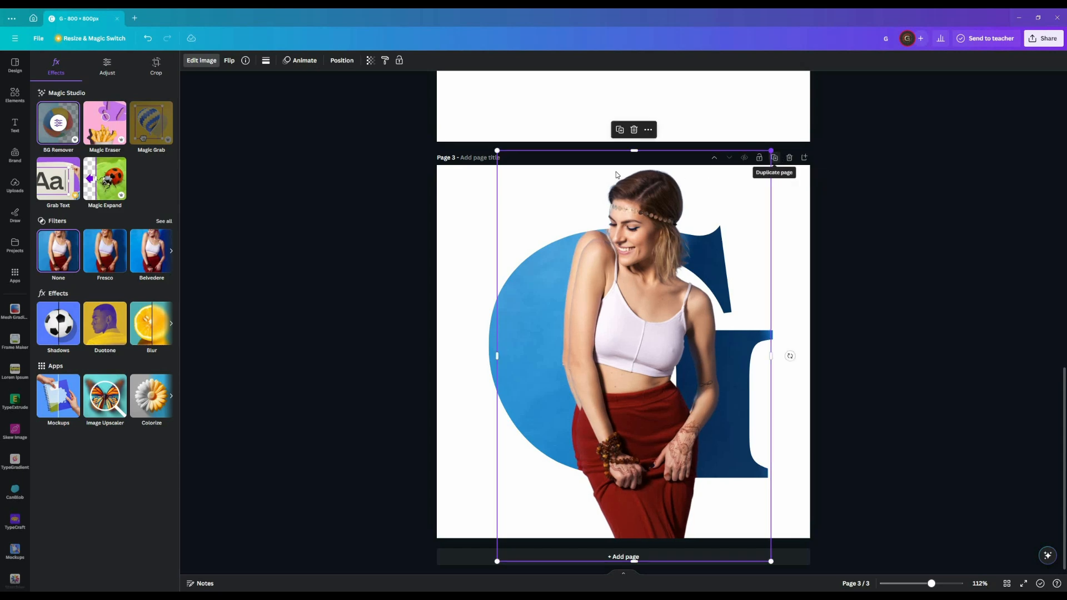
drag(497, 160, 484, 132)
Crop the cutout's lower edge just above the base of the G-shaped frame and enlarge the cutout slightly to match the photo behind.
drag(634, 502, 600, 476)
click(666, 538)
click(641, 441)
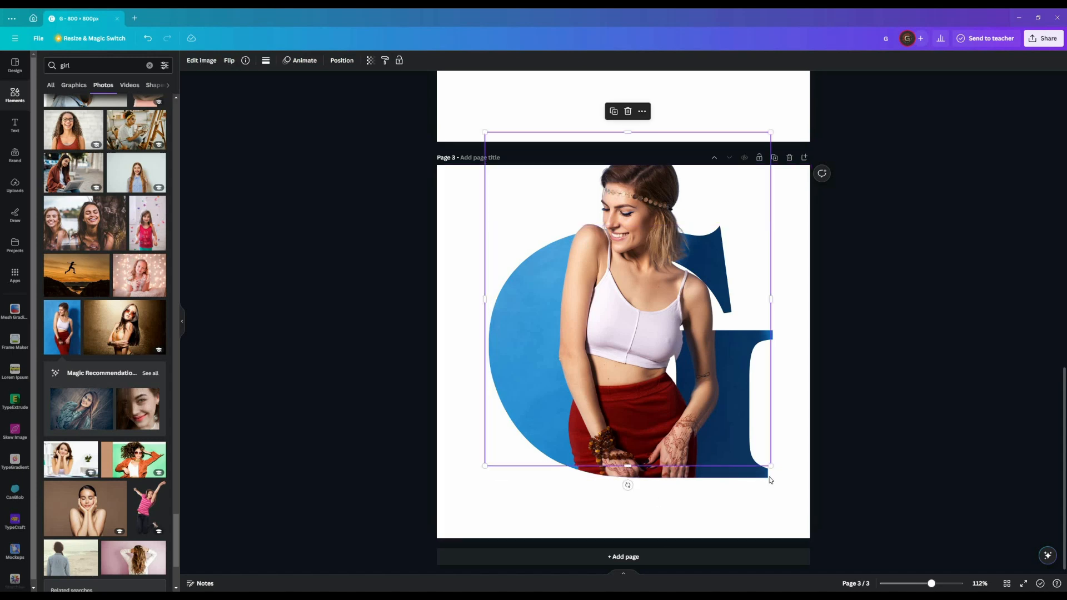
drag(769, 466, 776, 469)
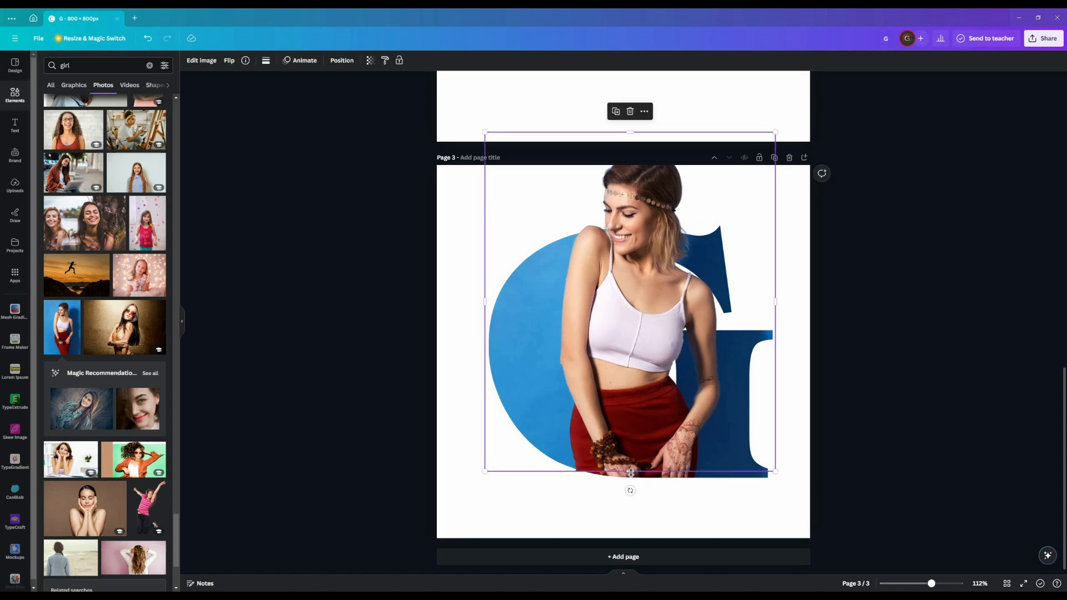
drag(630, 471, 631, 464)
click(572, 509)
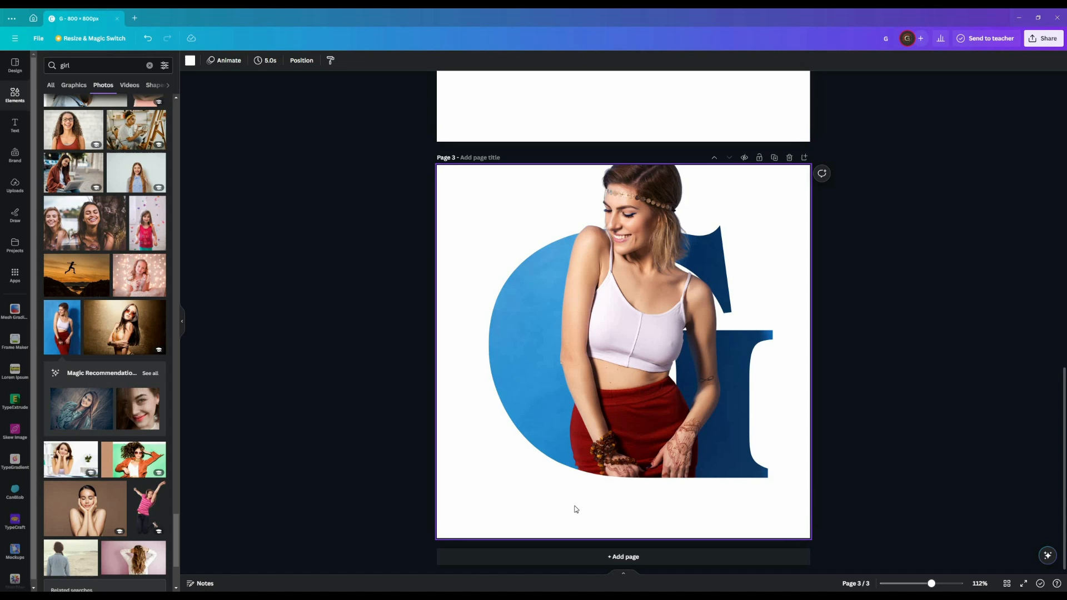
Reposition the photo inside the G-shaped frame so the woman lines up with the cutout in front of it.
click(633, 416)
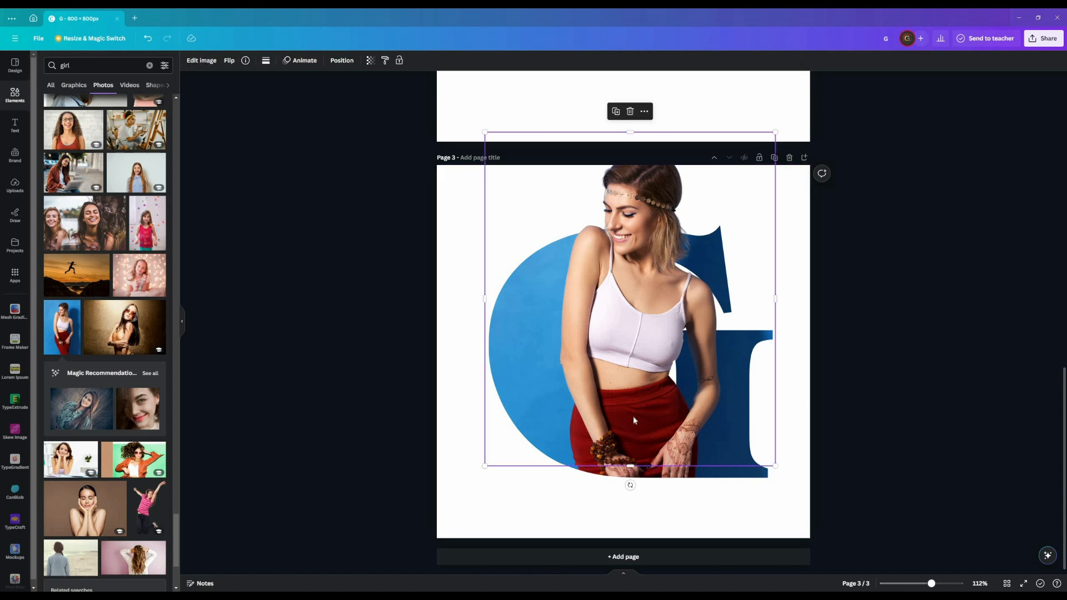
click(881, 438)
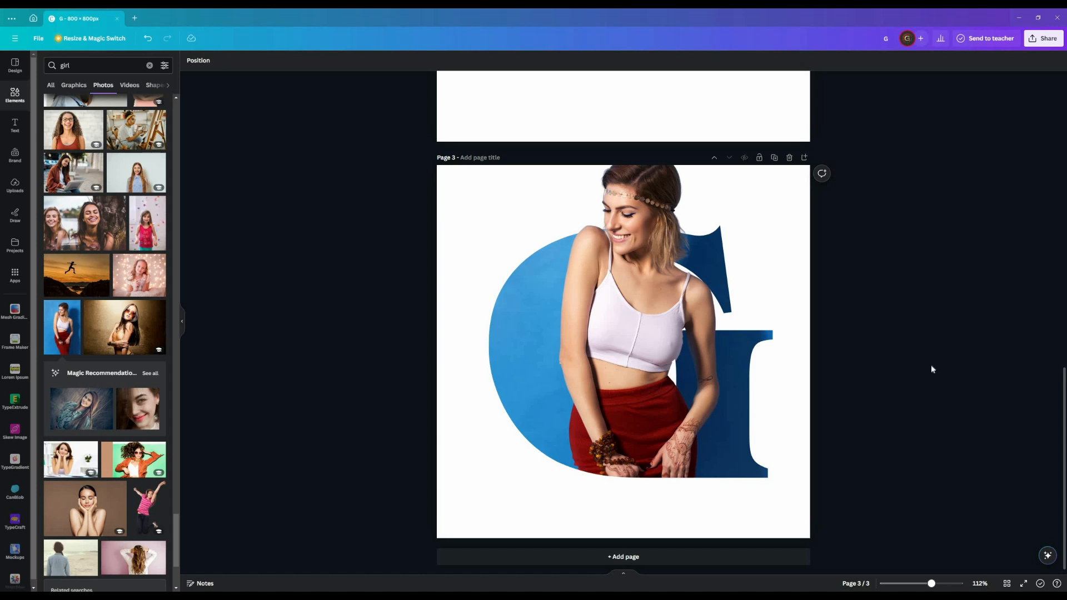
click(530, 324)
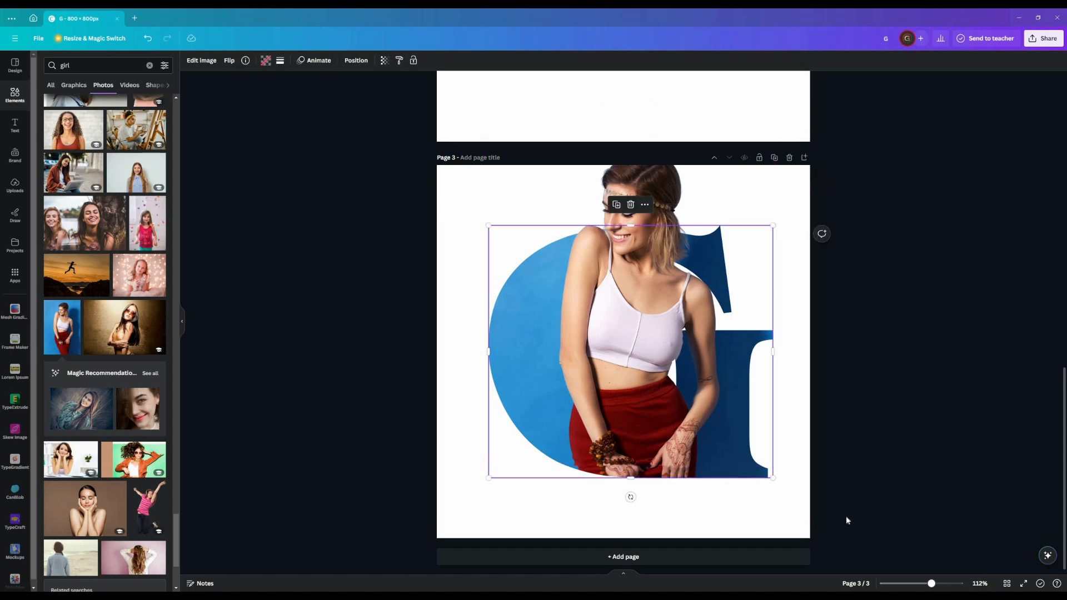
drag(725, 424, 719, 426)
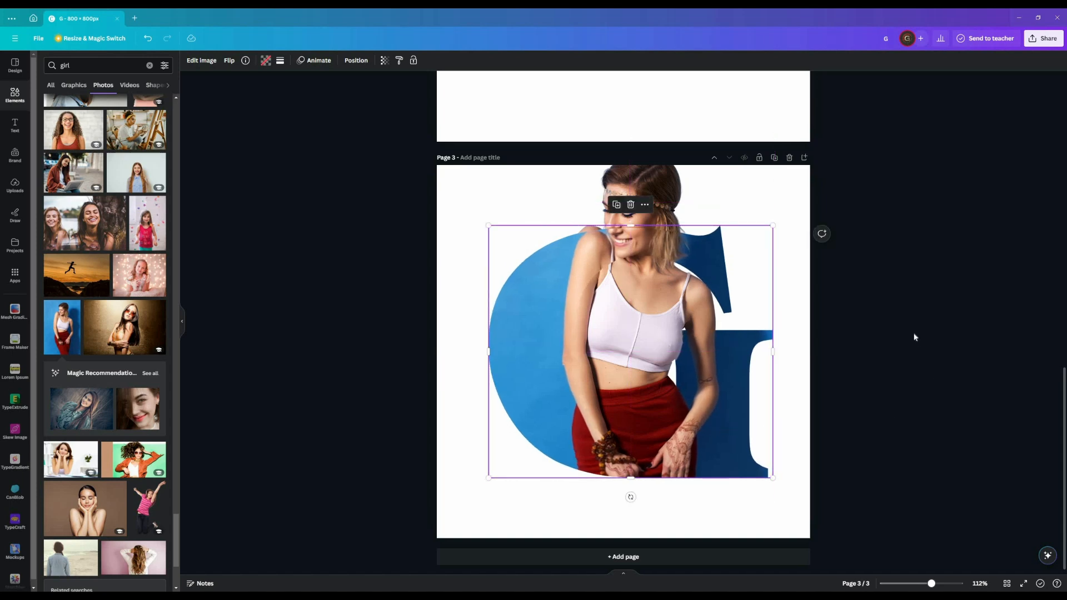
Try a solid border on the G-shaped frame and remove it.
click(279, 60)
click(317, 85)
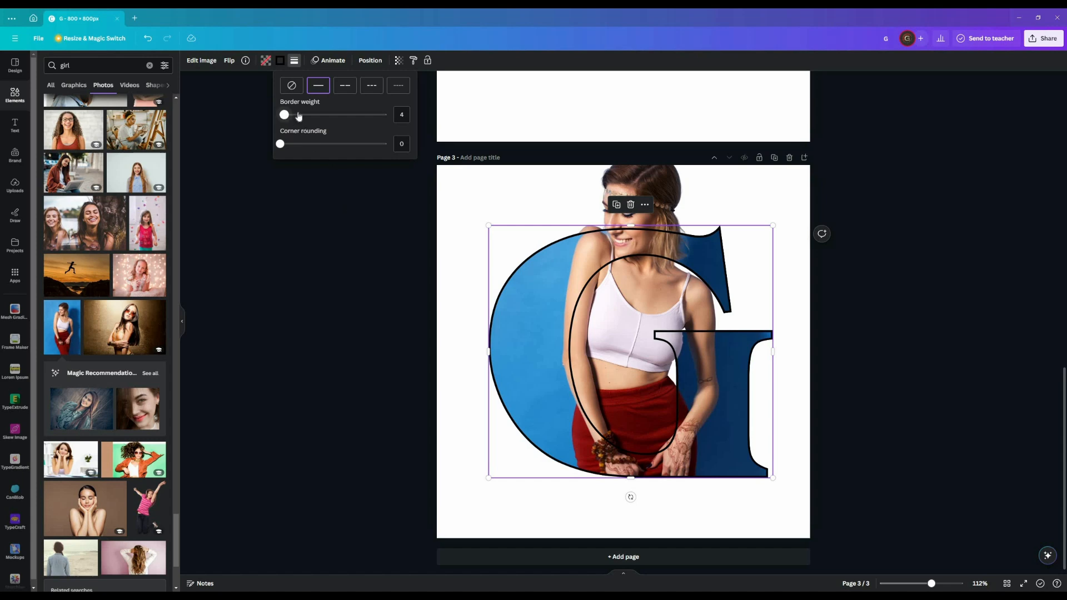
mouse_move(299, 116)
mouse_down()
mouse_move(415, 114)
mouse_move(280, 115)
mouse_up()
click(301, 399)
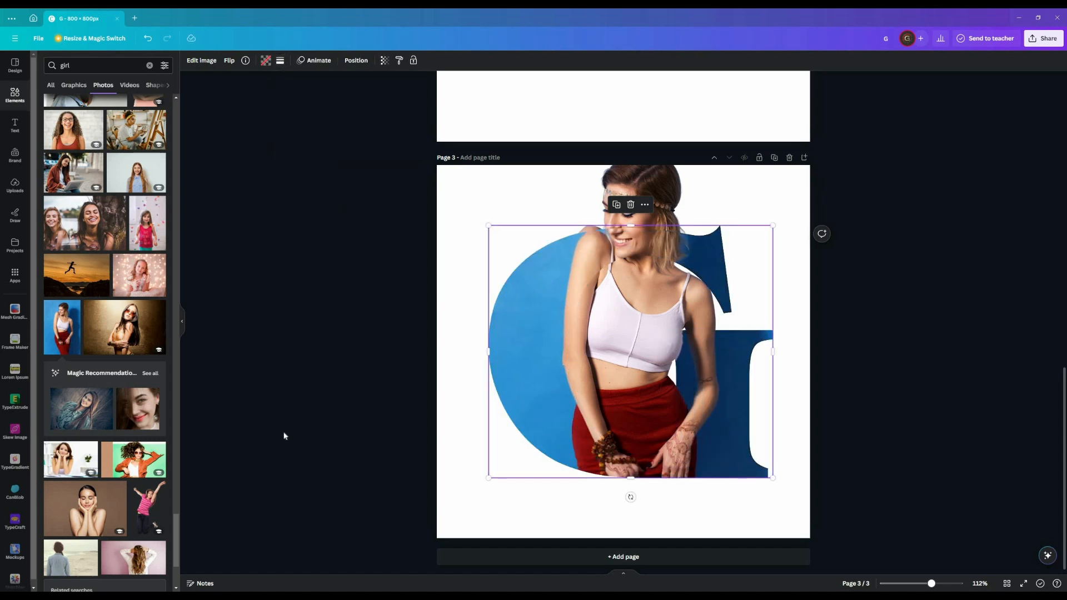
click(285, 434)
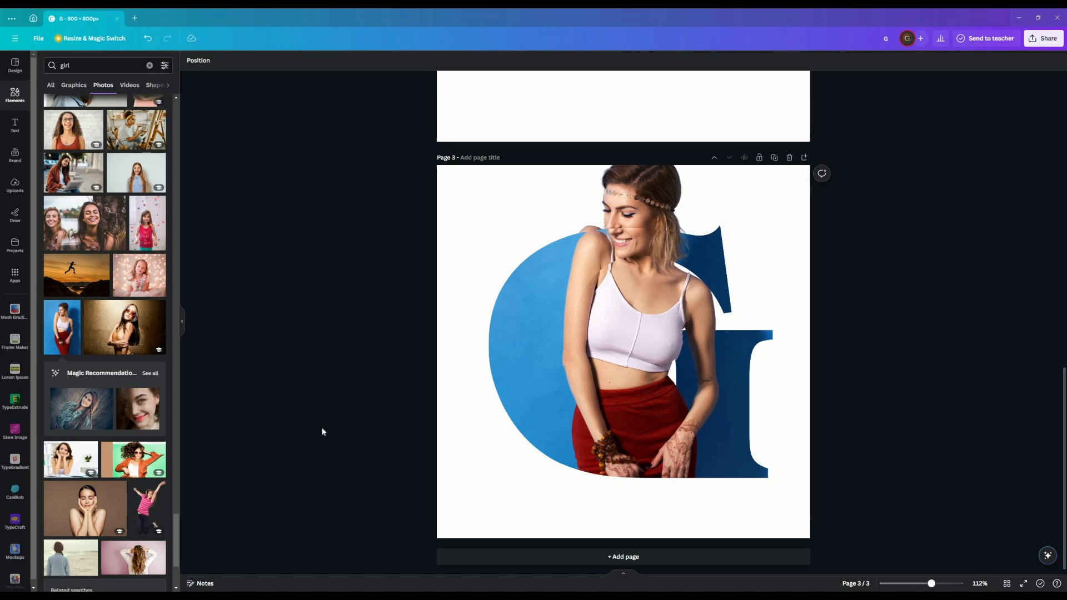
Crop the cutout on all sides so that it covers only the woman's head above the letter.
click(638, 324)
drag(632, 225, 635, 332)
key(Delete)
click(647, 328)
drag(628, 132, 656, 153)
drag(630, 465, 686, 233)
drag(486, 193, 606, 206)
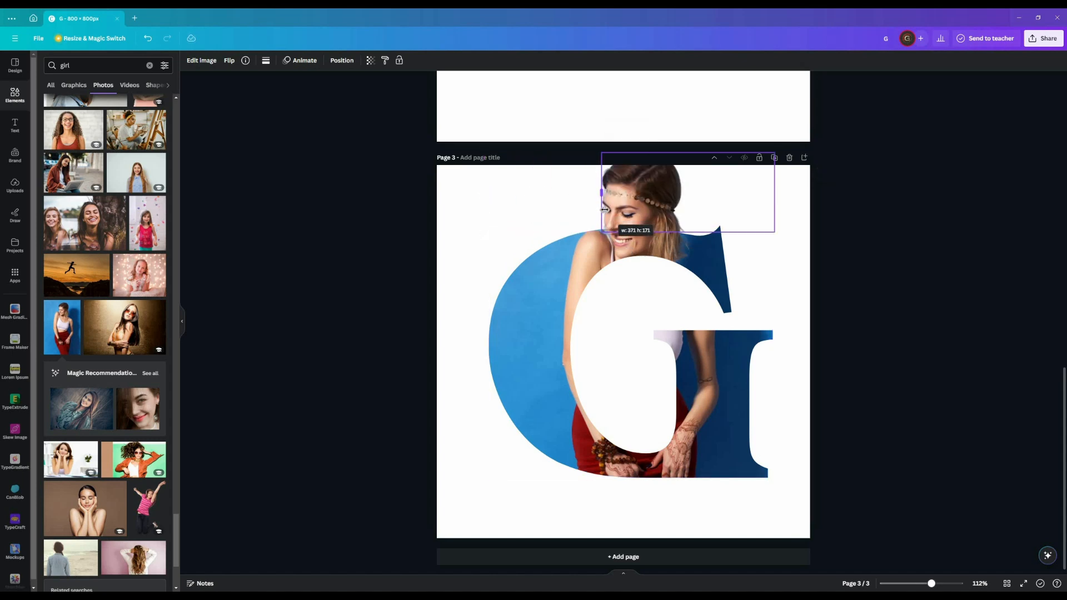
drag(604, 210, 602, 210)
drag(774, 194, 681, 194)
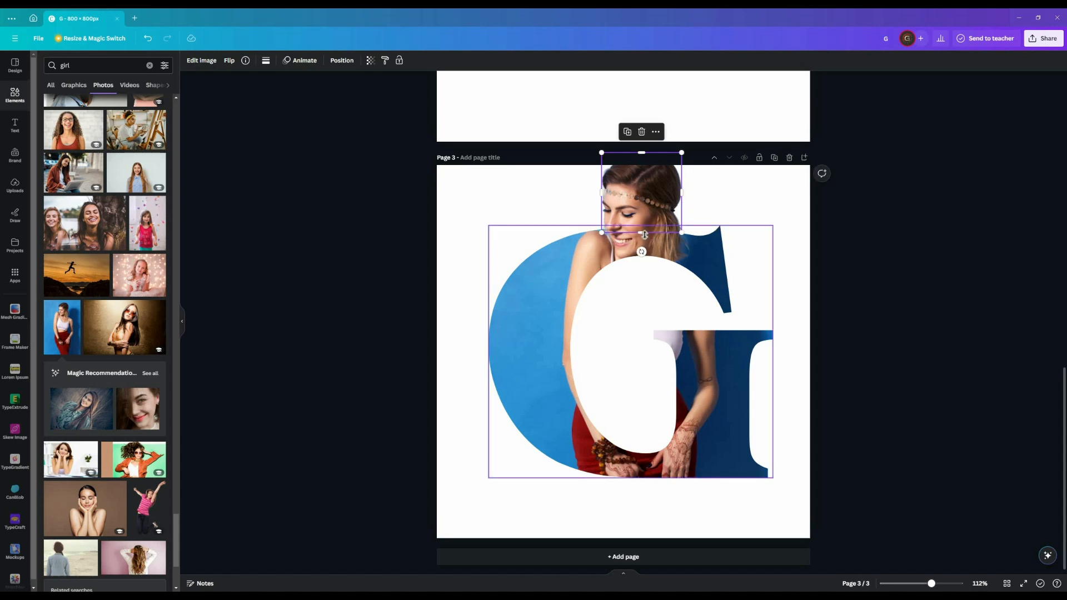
drag(644, 234, 685, 247)
click(529, 217)
Select the head cutout together with the G-shaped frame and move both down, leaving space above the head.
scroll(678, 377, up, 1)
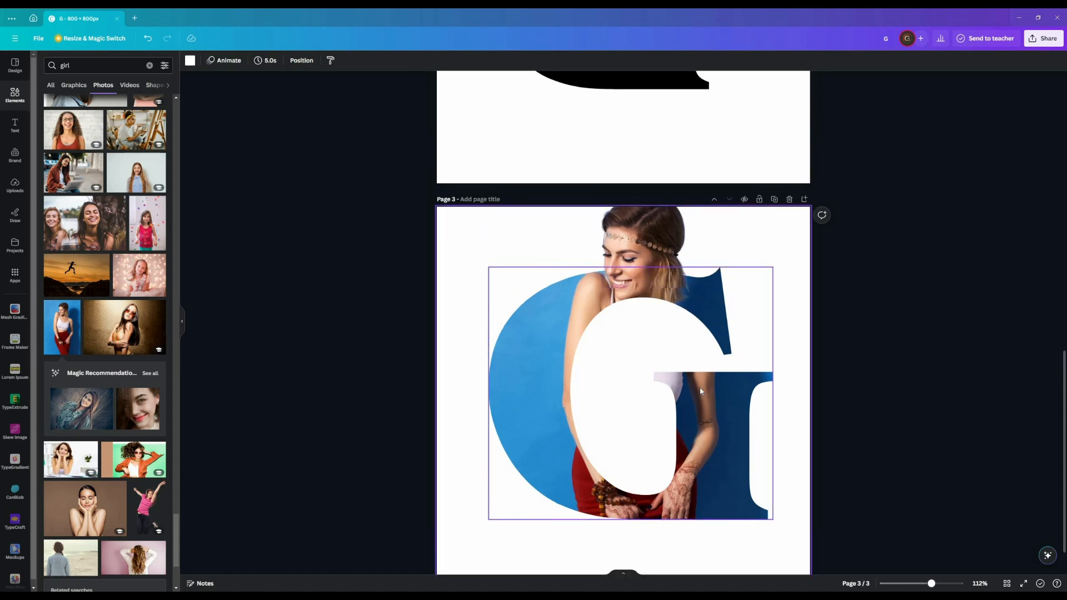
drag(795, 235, 608, 430)
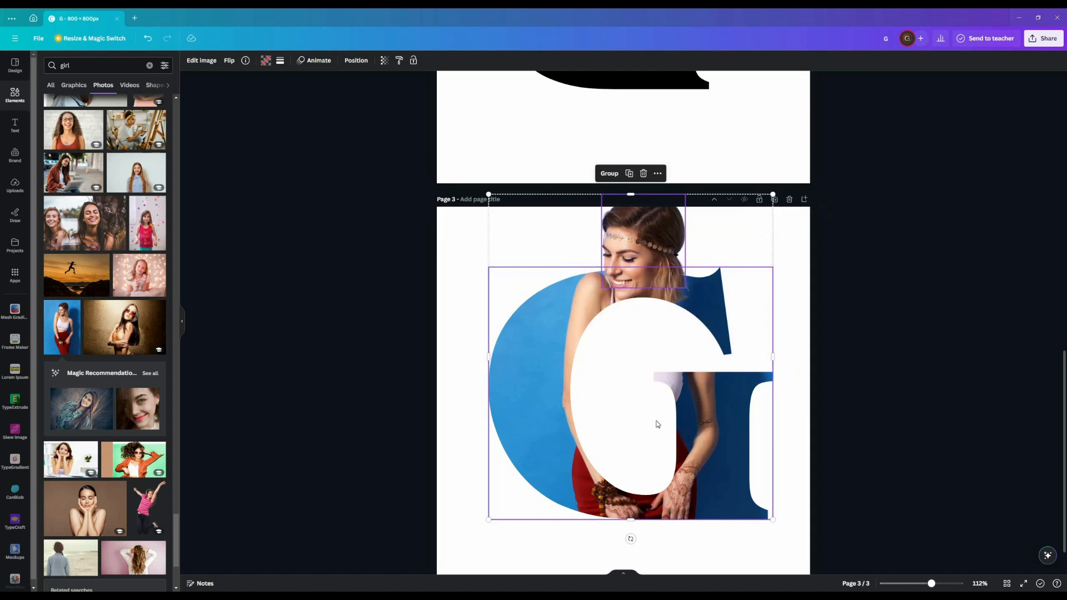
key(shift+Down)
key(shift+Down)
key(shift+Down)
key(shift+Down)
key(shift+Down)
click(800, 251)
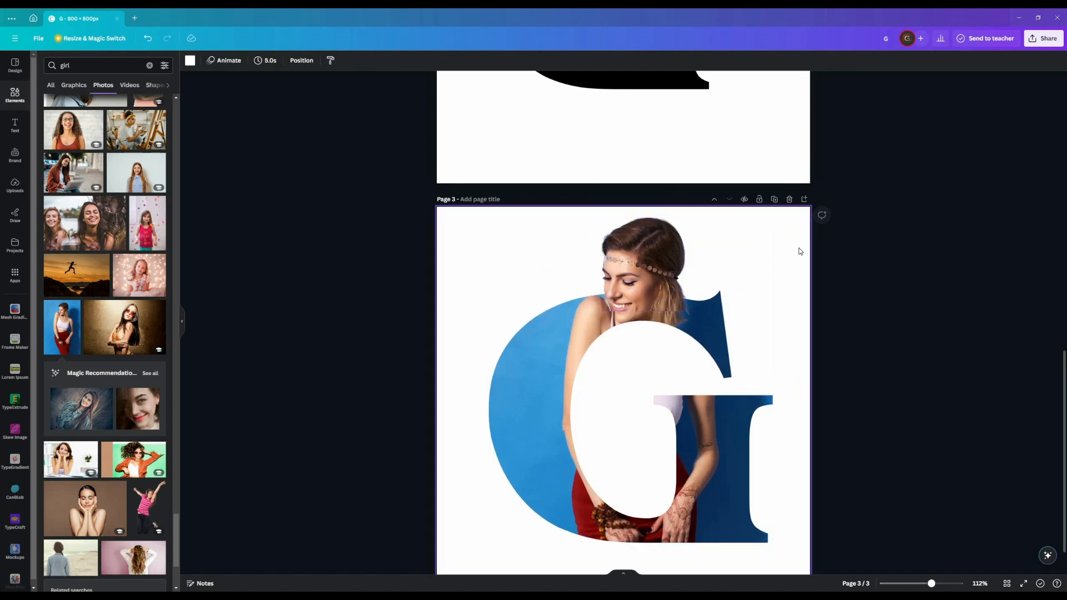
Nudge the head cutout slightly right, shrink it a little and realign it with the photo inside the frame.
click(651, 285)
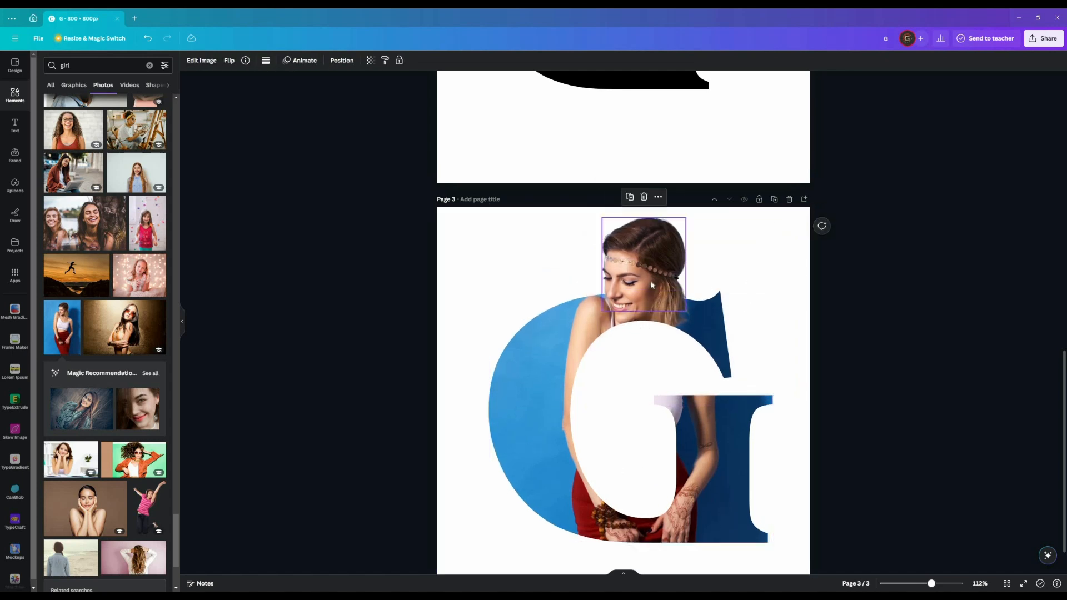
key(Right)
click(781, 293)
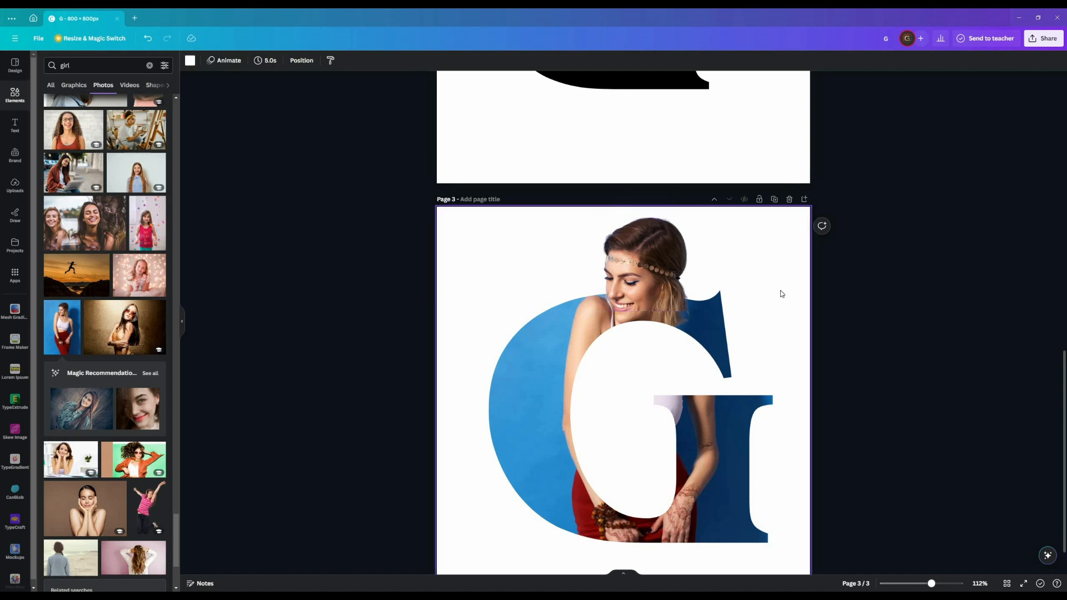
click(674, 286)
mouse_move(687, 312)
mouse_down()
mouse_move(679, 295)
mouse_move(685, 302)
mouse_up()
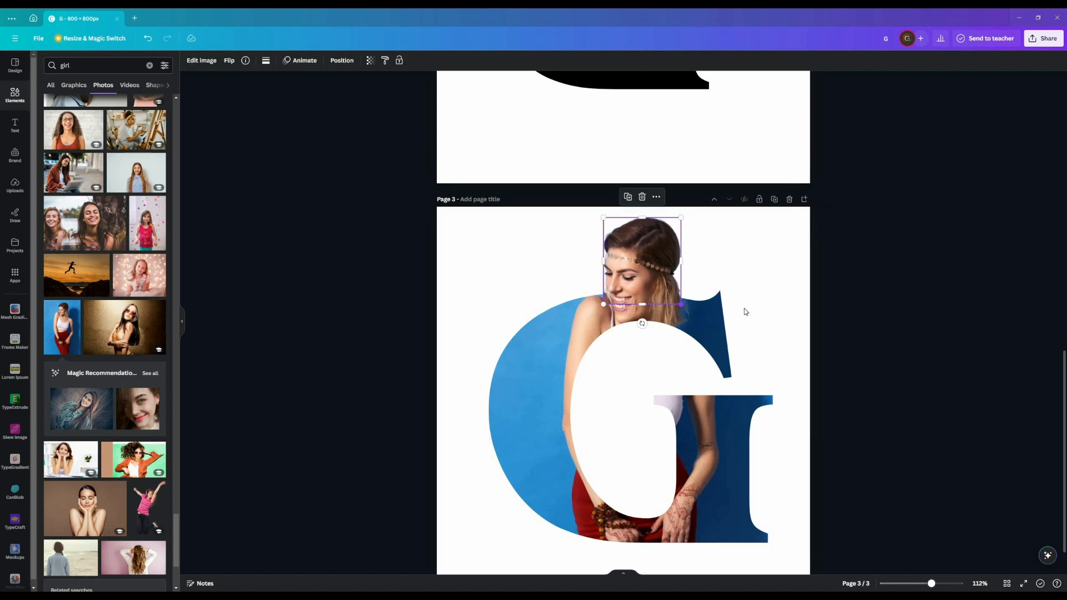
click(745, 309)
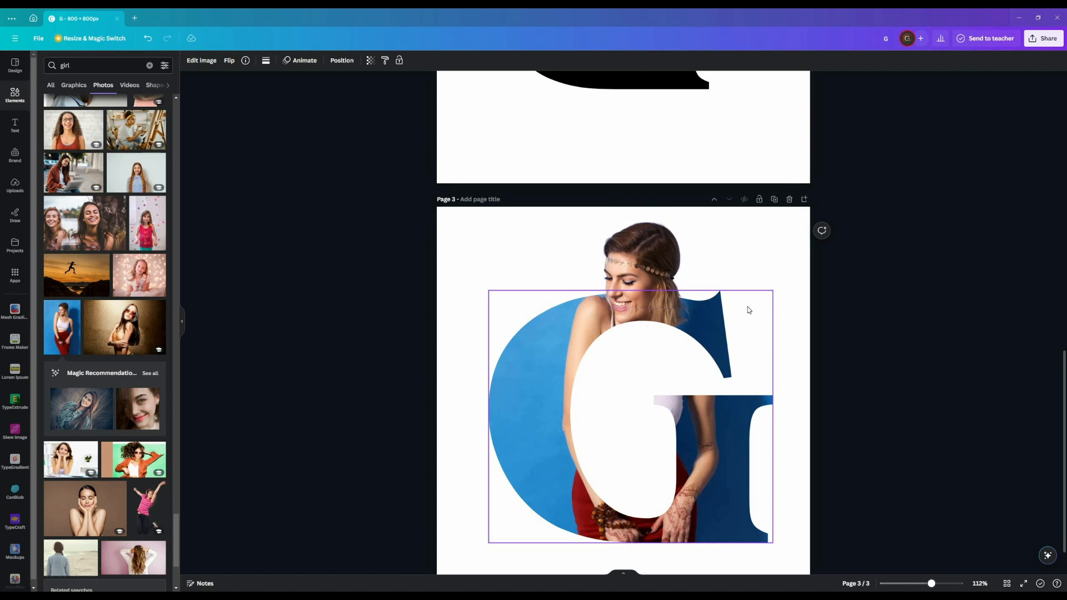
click(786, 256)
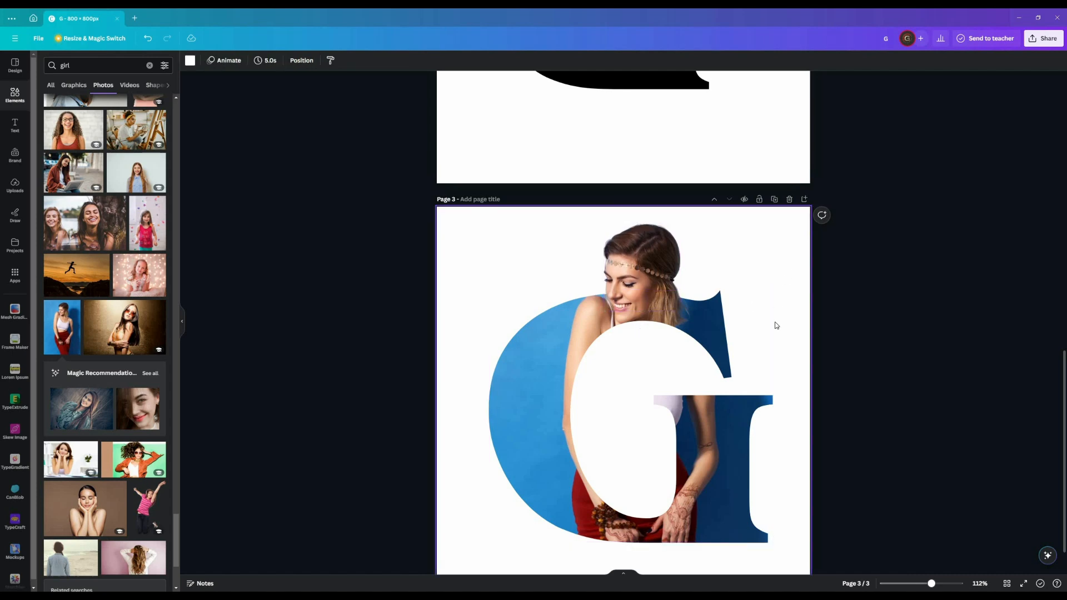
Duplicate the head cutout, extend the copy's crop down to about 757 px high and align it with the woman in the frame.
scroll(788, 331, down, 1)
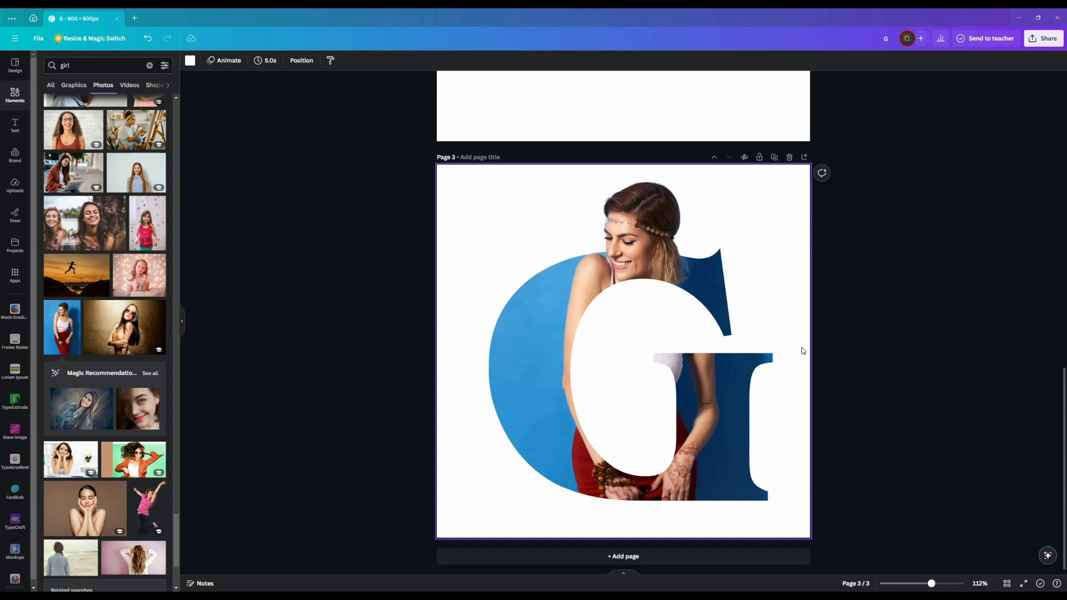
drag(638, 226, 640, 233)
drag(646, 275, 644, 546)
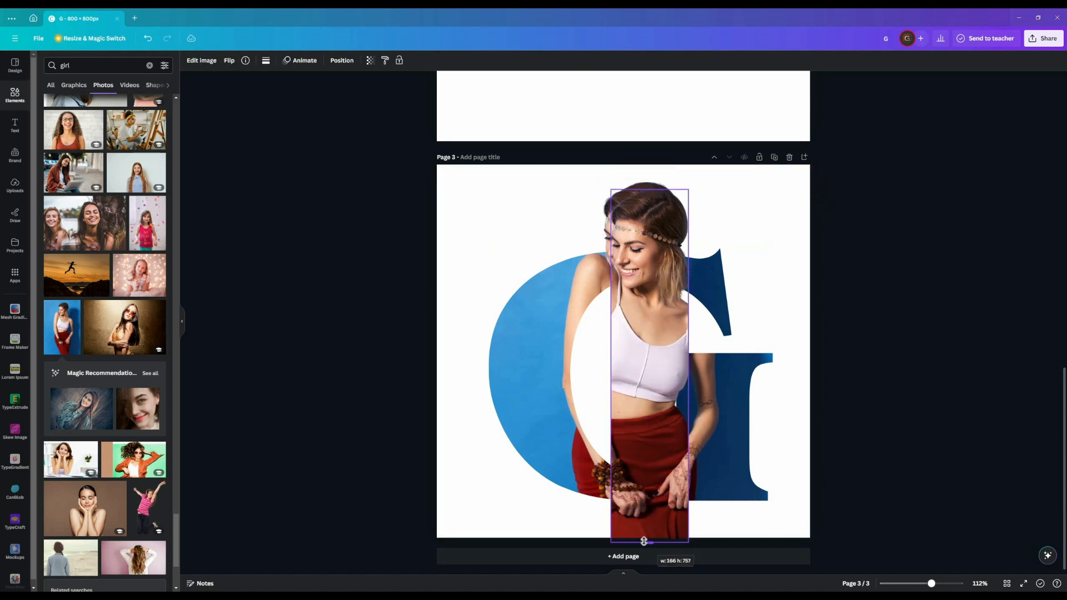
drag(665, 458, 661, 450)
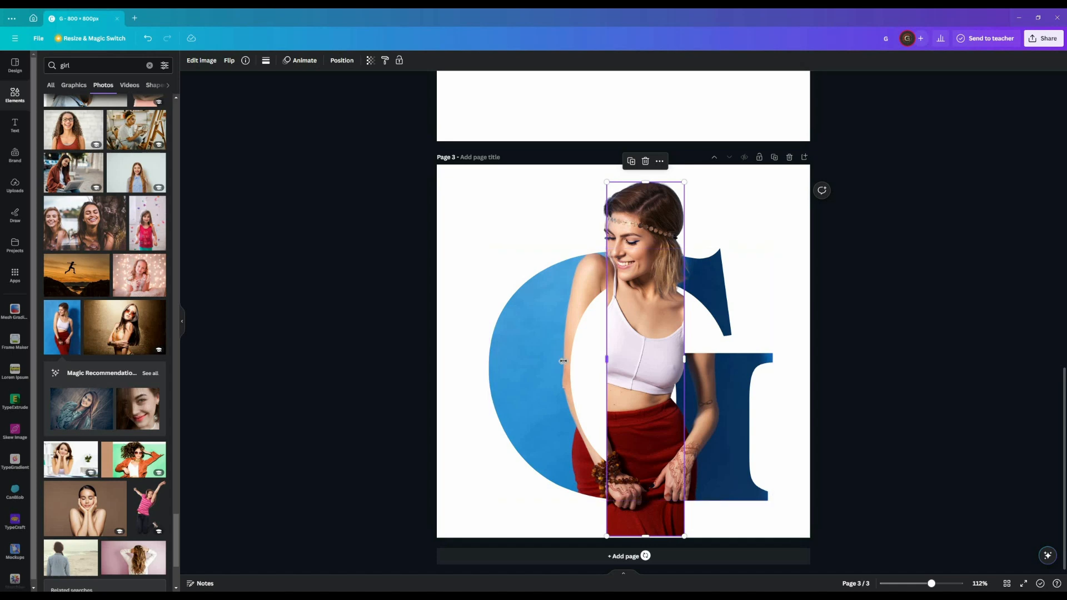
Crop the copy to the woman's hands and skirt at the base of the letter, about 370 × 122 px.
drag(606, 358, 547, 359)
drag(615, 182, 617, 480)
drag(685, 512, 703, 514)
drag(548, 509, 529, 479)
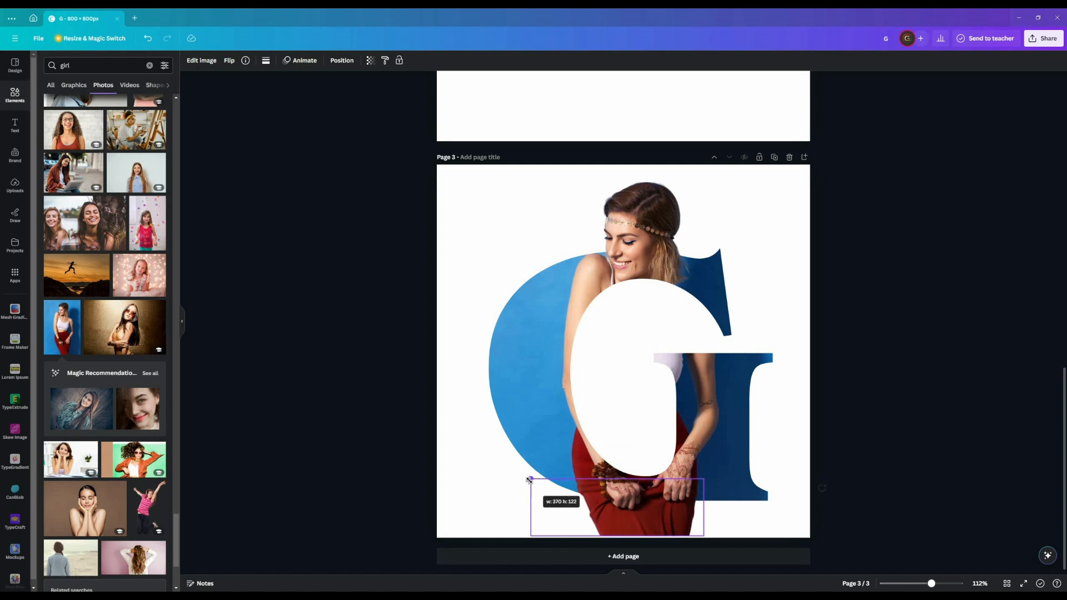
click(480, 468)
click(632, 501)
click(784, 511)
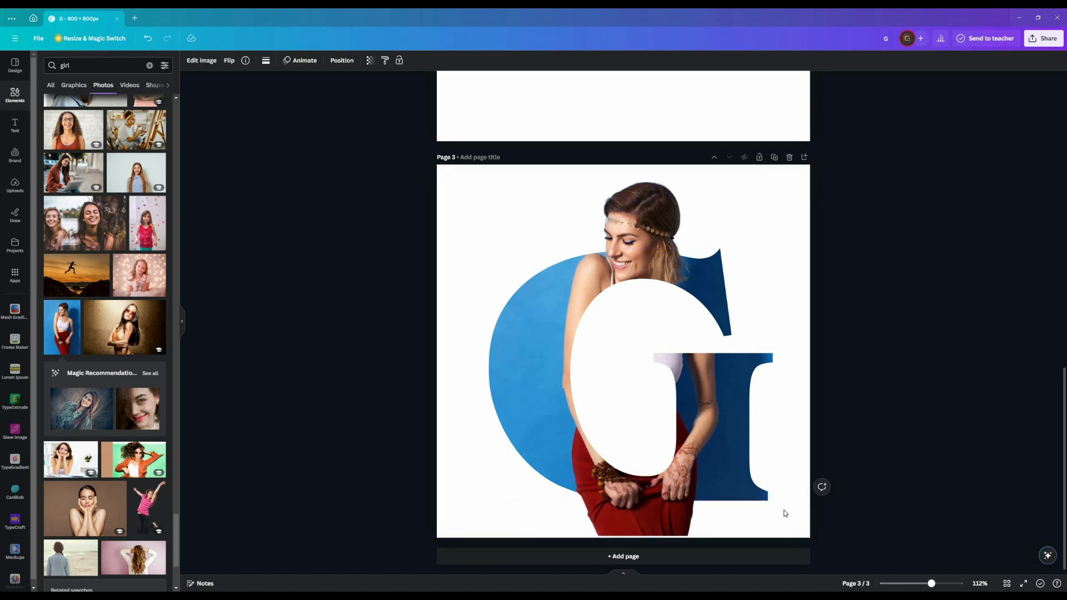
click(789, 464)
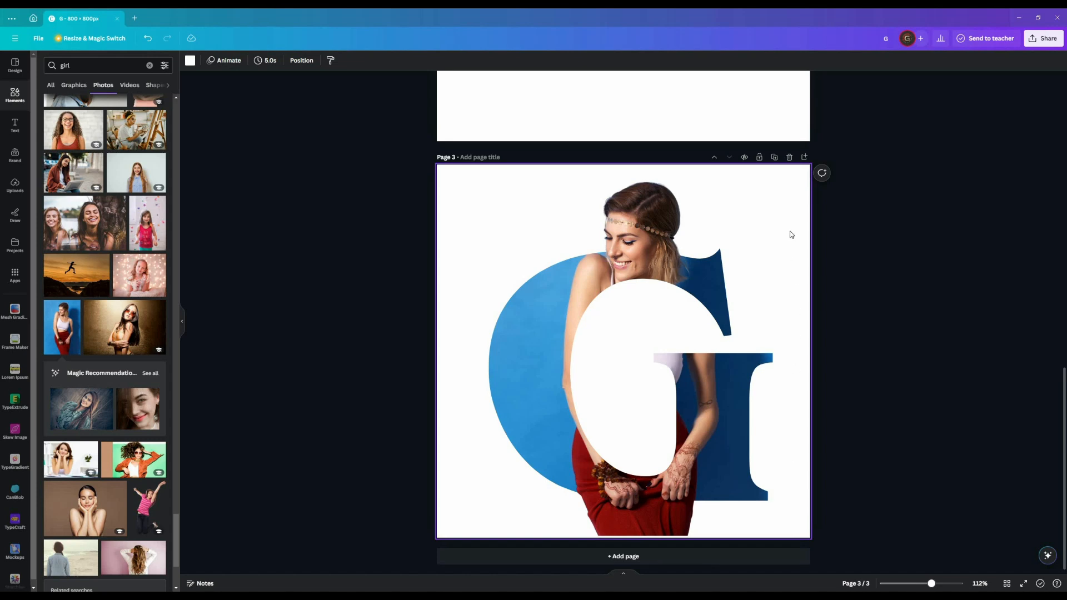
Download only page 3 as a PNG with a transparent background and save it in Downloads as fd.
click(1051, 40)
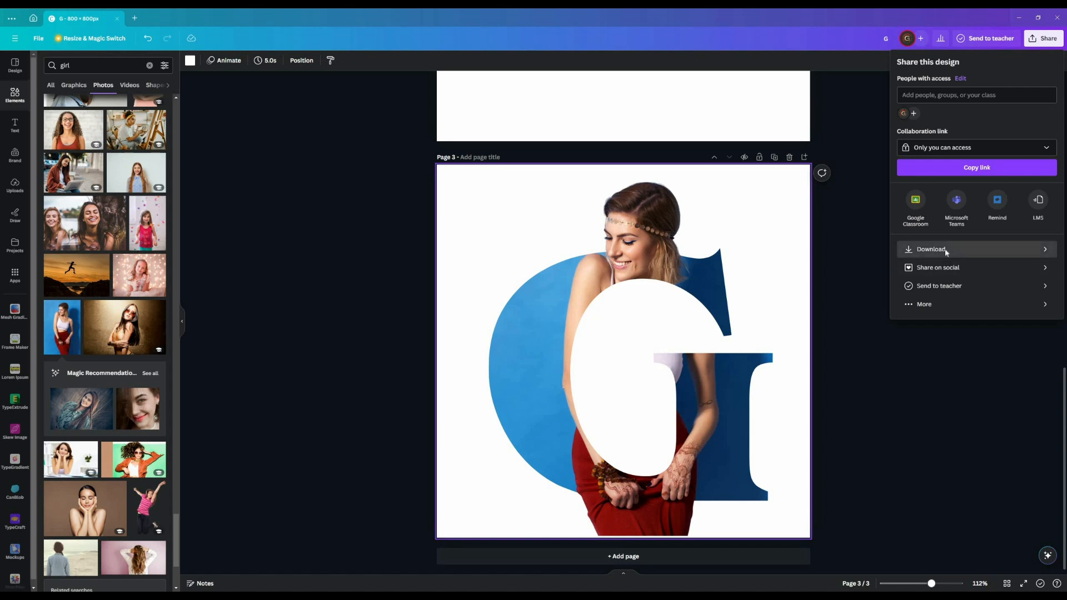
click(928, 248)
click(905, 155)
click(1028, 197)
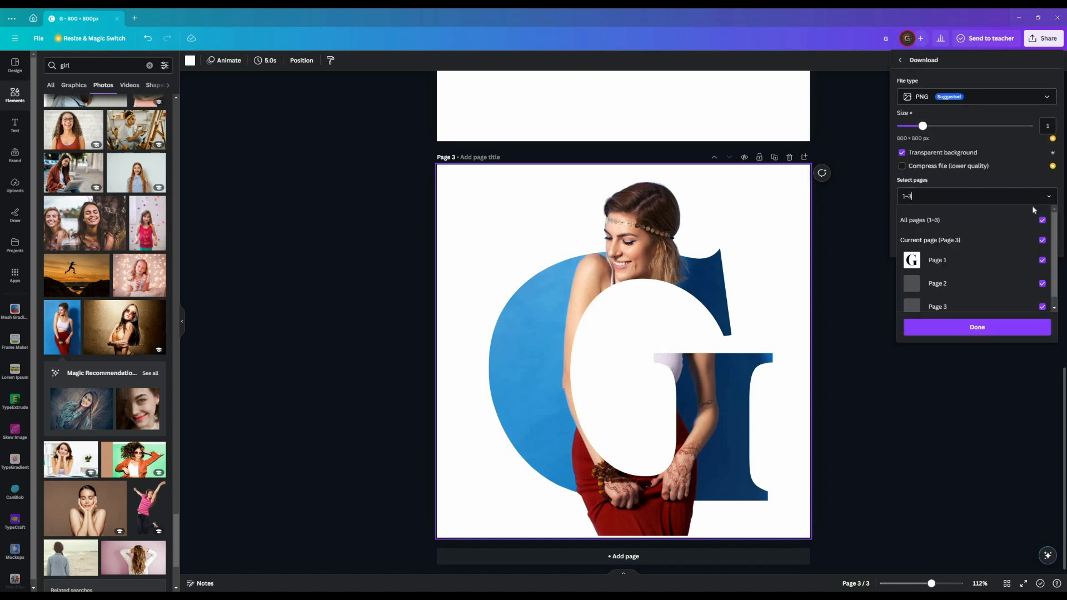
click(1042, 297)
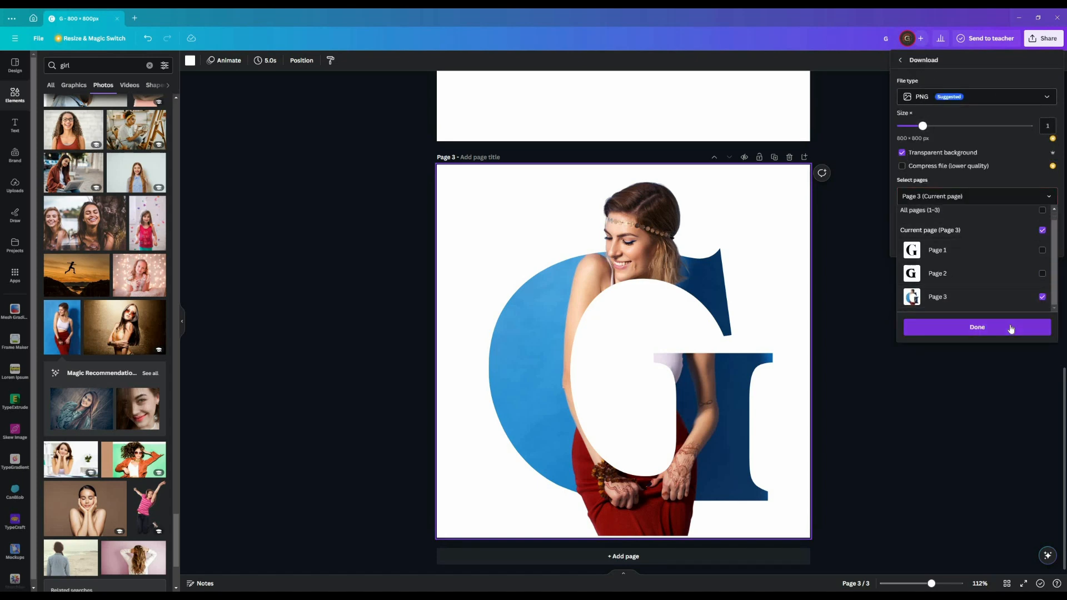
click(978, 327)
click(922, 242)
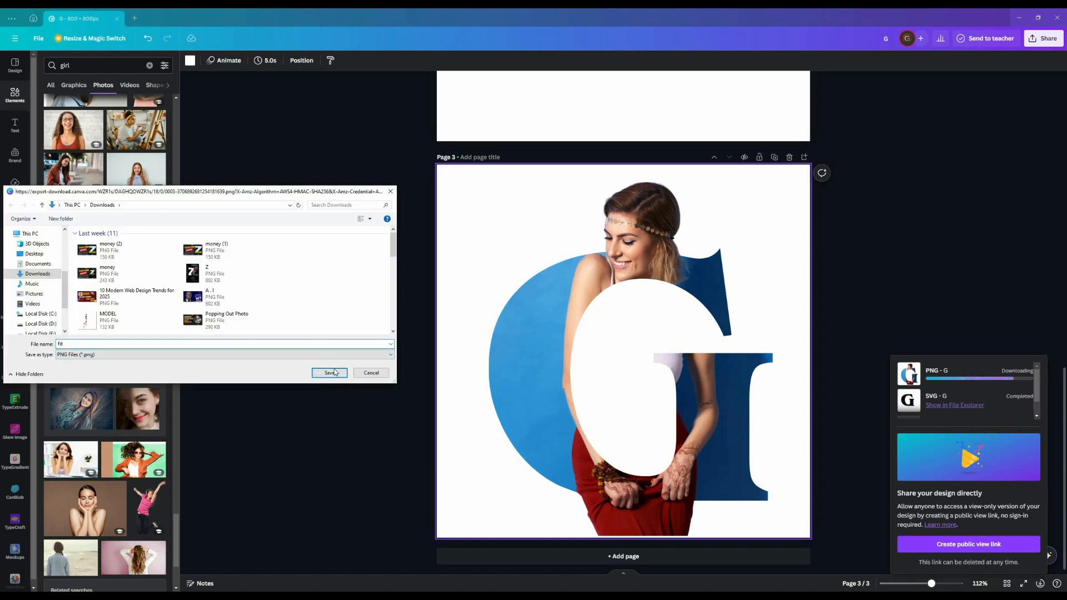
click(329, 372)
scroll(481, 553, down, 7)
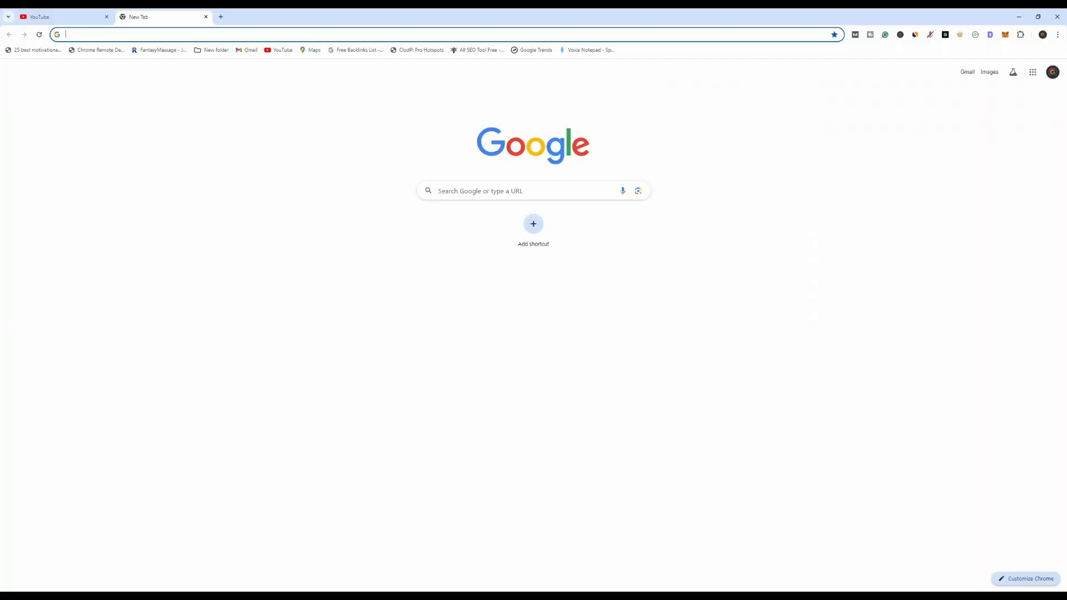
Switch to the Canva design, place the exported transparent G image on page 4 and enlarge it to about the full page height.
click(195, 595)
drag(586, 280, 551, 352)
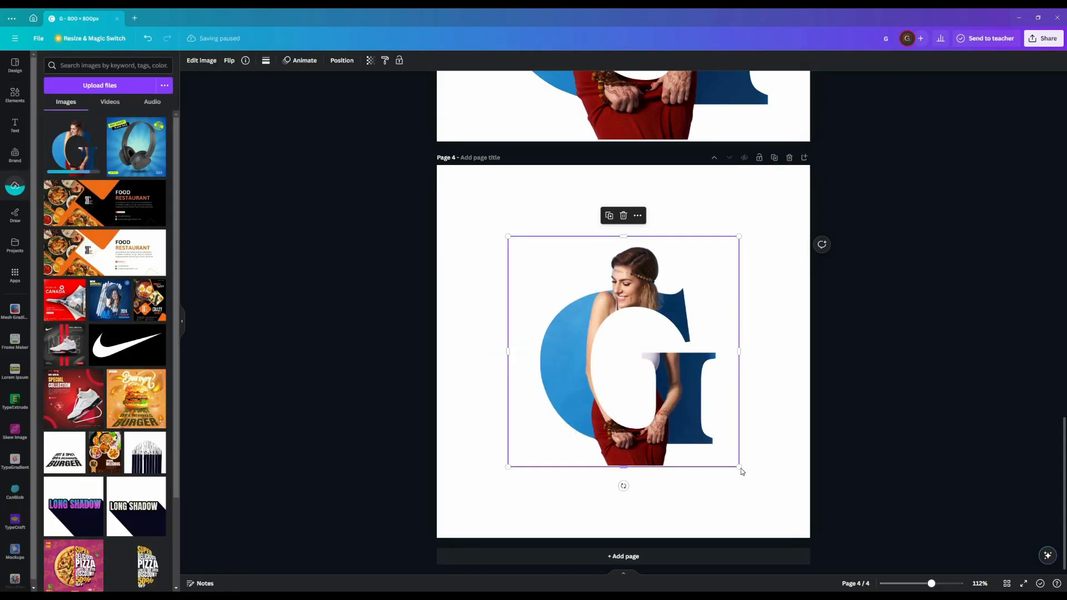
drag(739, 466, 803, 556)
drag(509, 236, 441, 177)
drag(642, 306, 601, 296)
drag(768, 527, 780, 539)
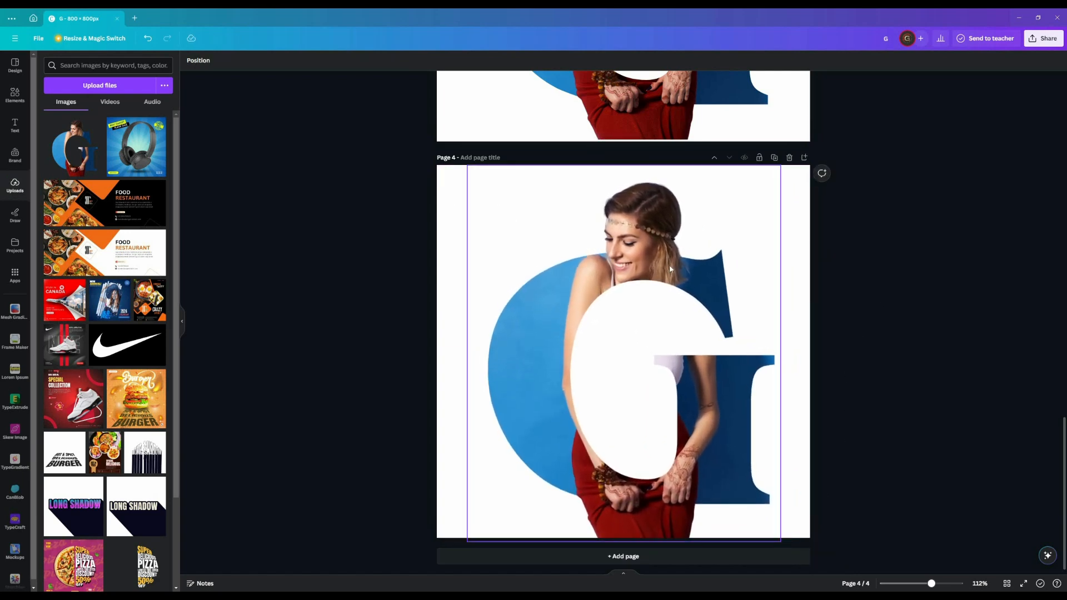
Duplicate the G image exactly over itself and apply the Fuchsia duotone effect to the copy.
key(ctrl+d)
drag(658, 269, 649, 262)
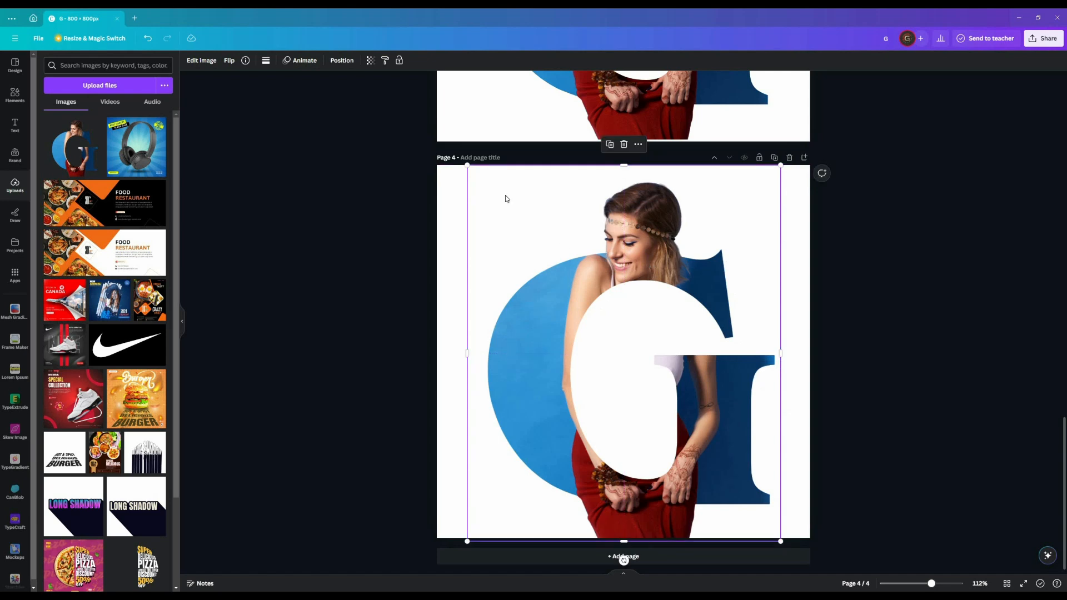
click(202, 61)
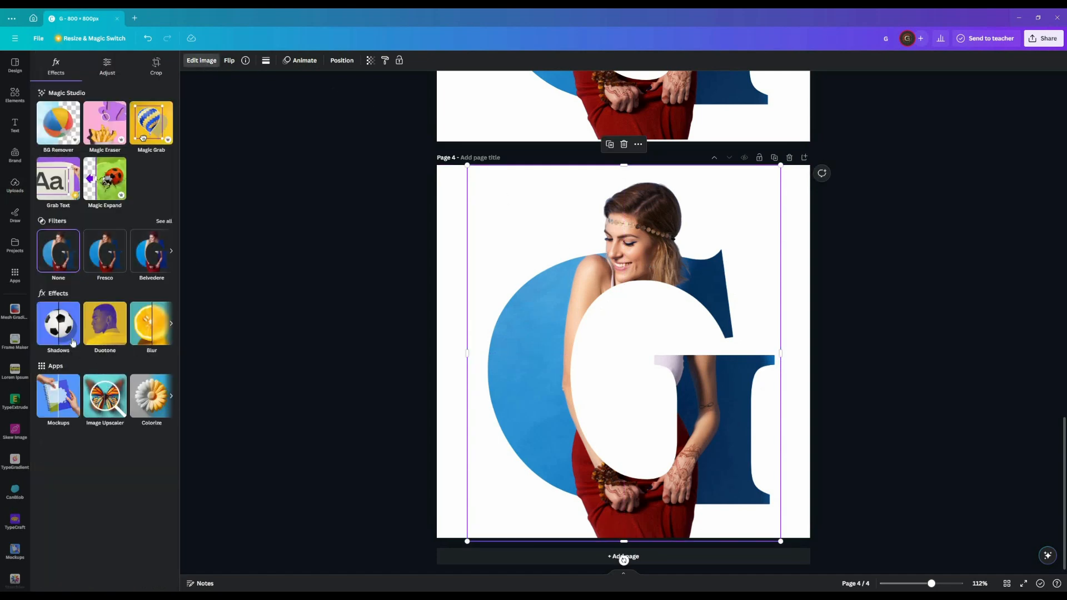
click(96, 328)
click(114, 267)
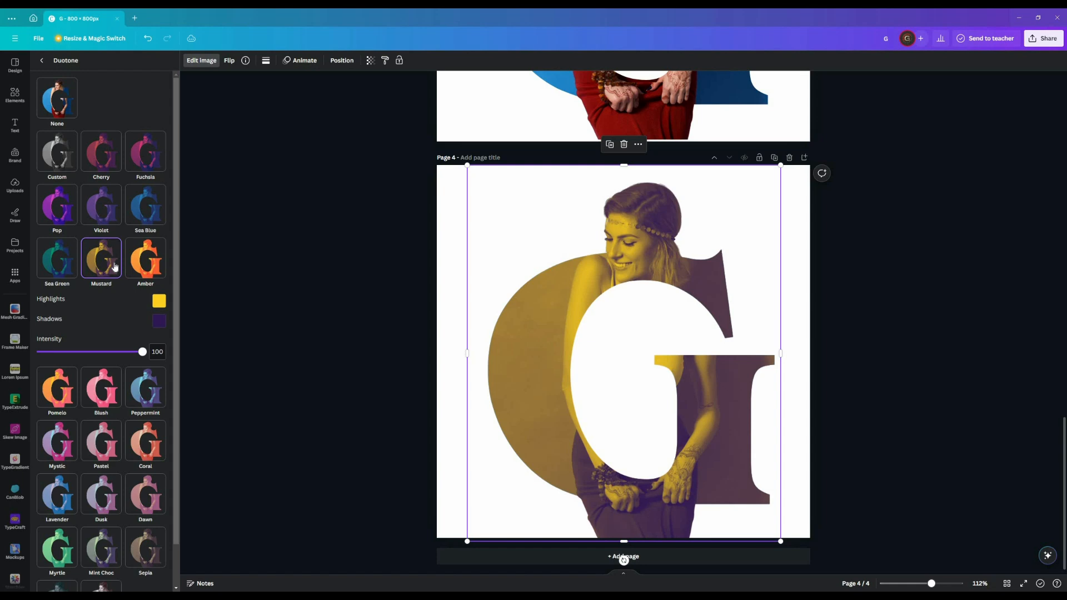
click(141, 265)
click(60, 154)
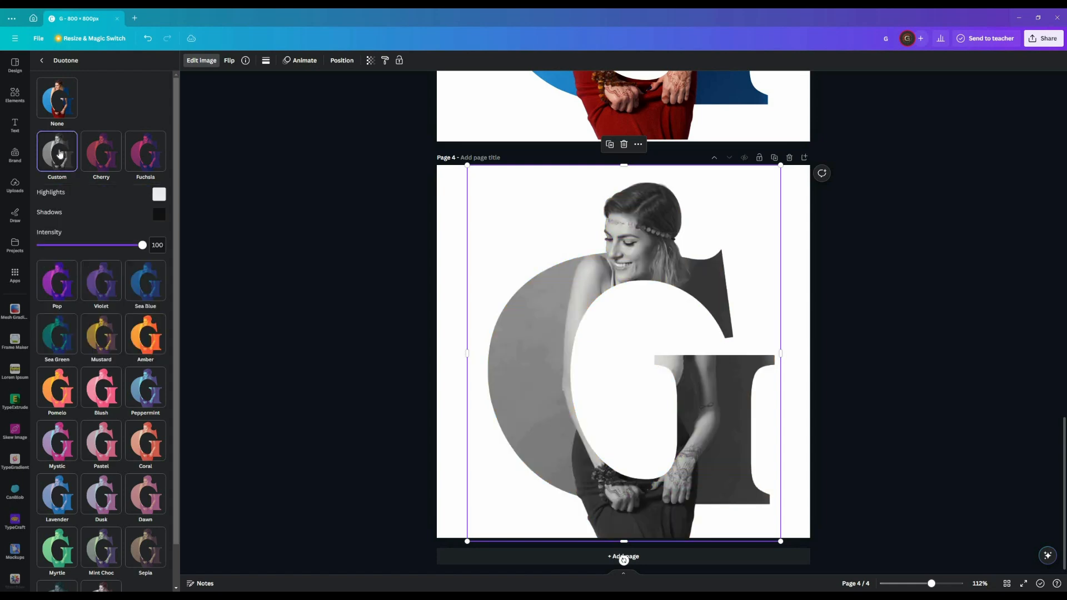
click(135, 148)
click(357, 296)
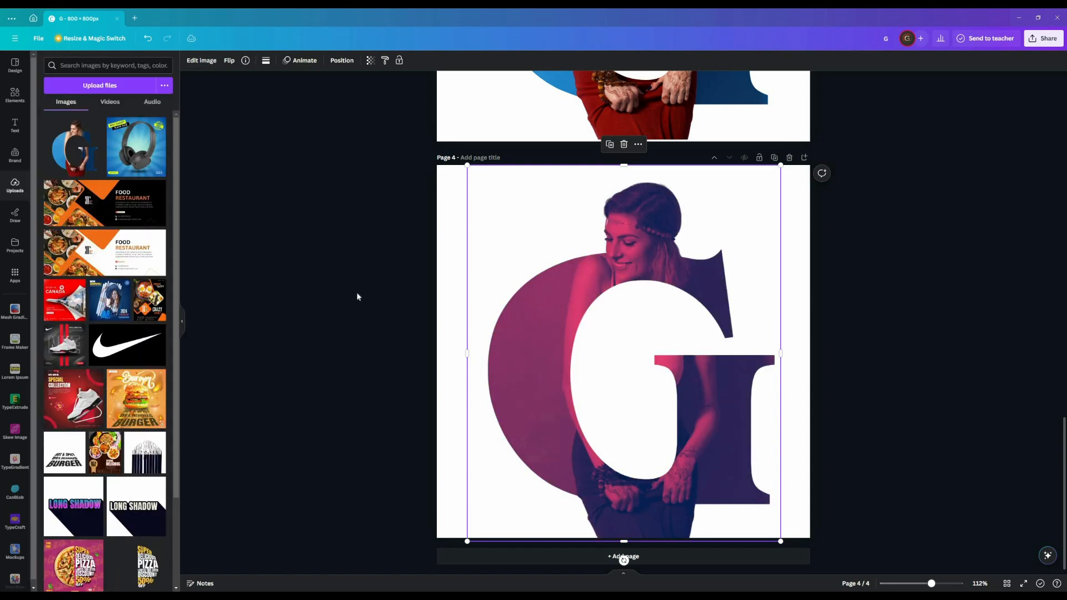
click(341, 345)
scroll(341, 344, up, 7)
scroll(341, 346, down, 7)
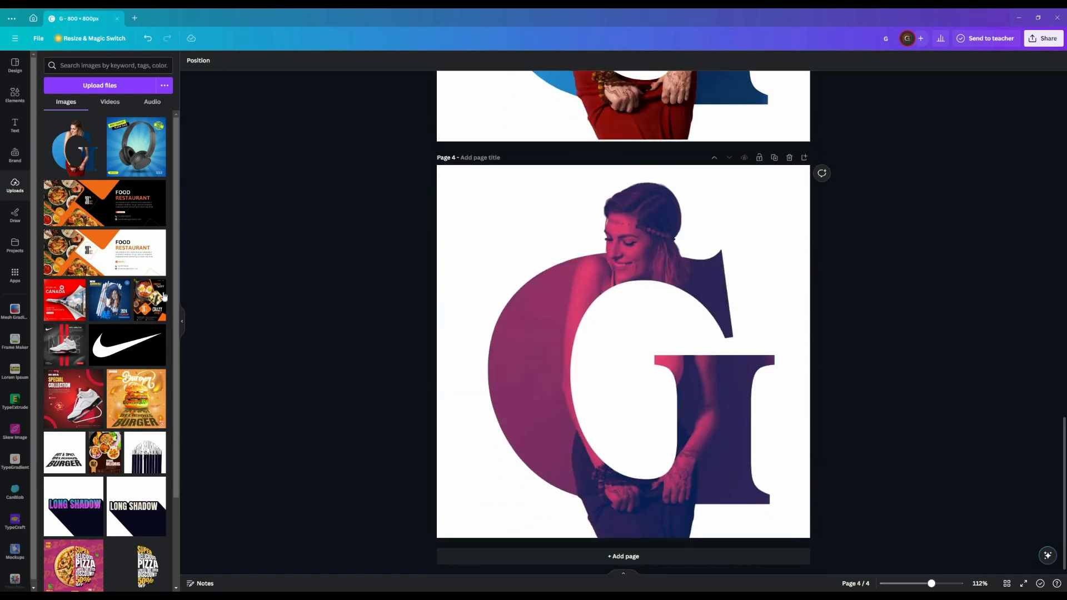
scroll(284, 333, up, 4)
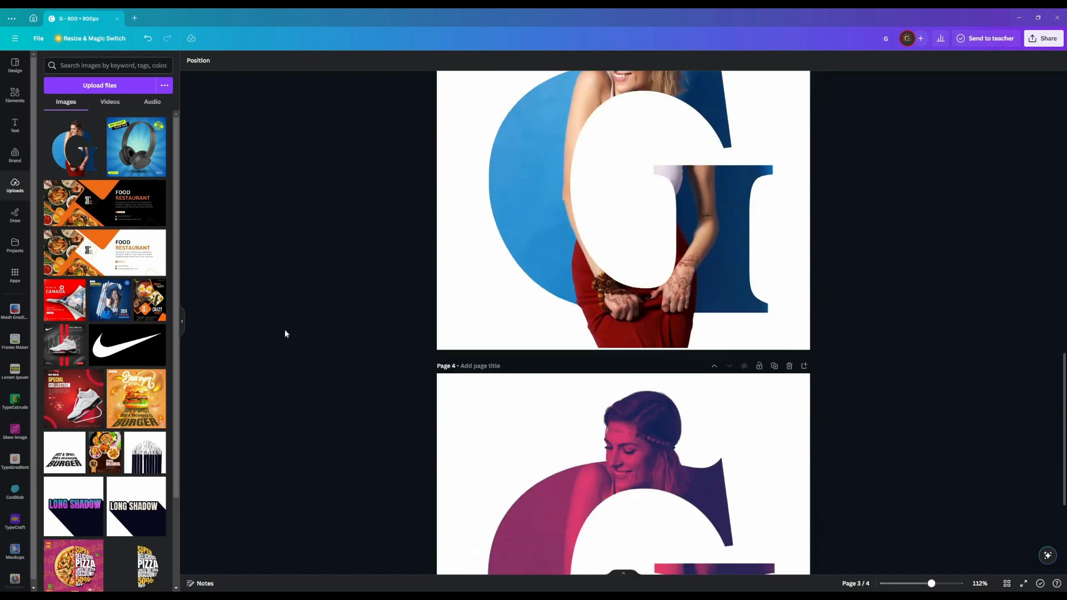
scroll(284, 334, down, 4)
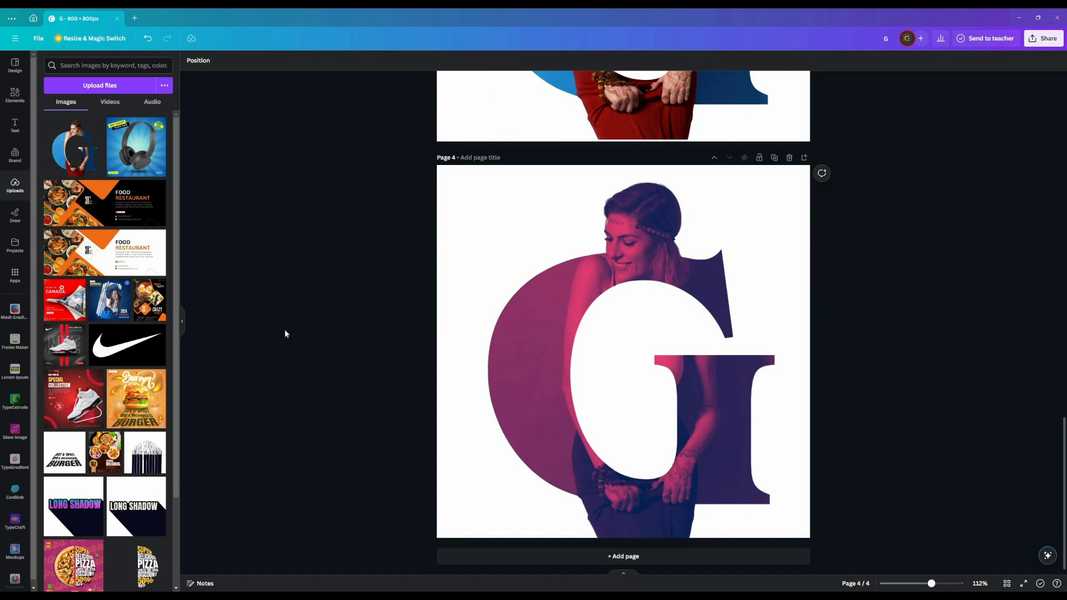
Add the photo of the woman against the blue wall to page 4, enlarge it and remove its background.
click(15, 96)
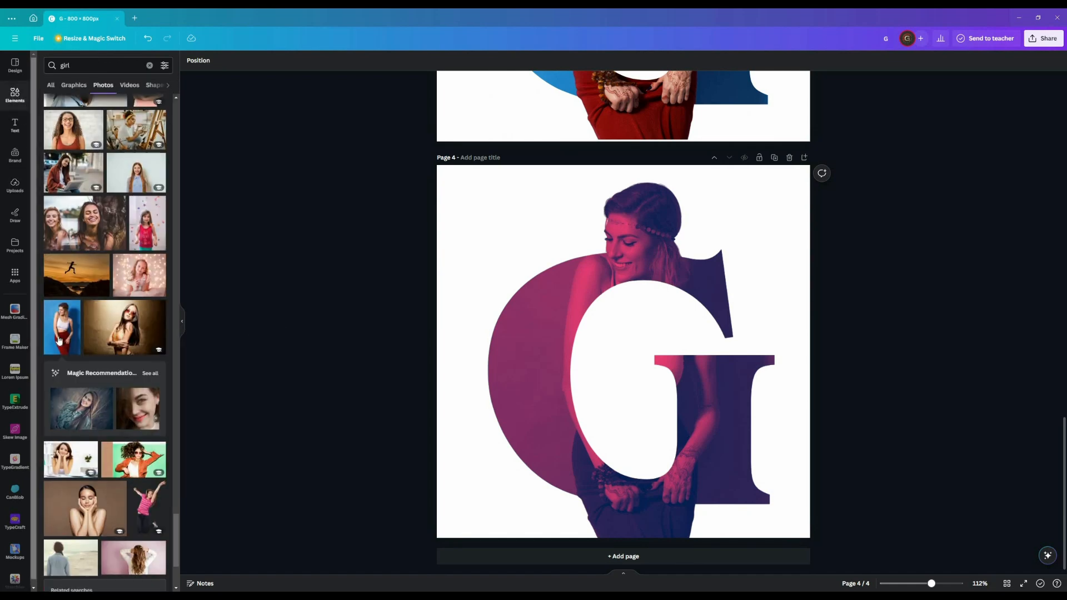
click(62, 331)
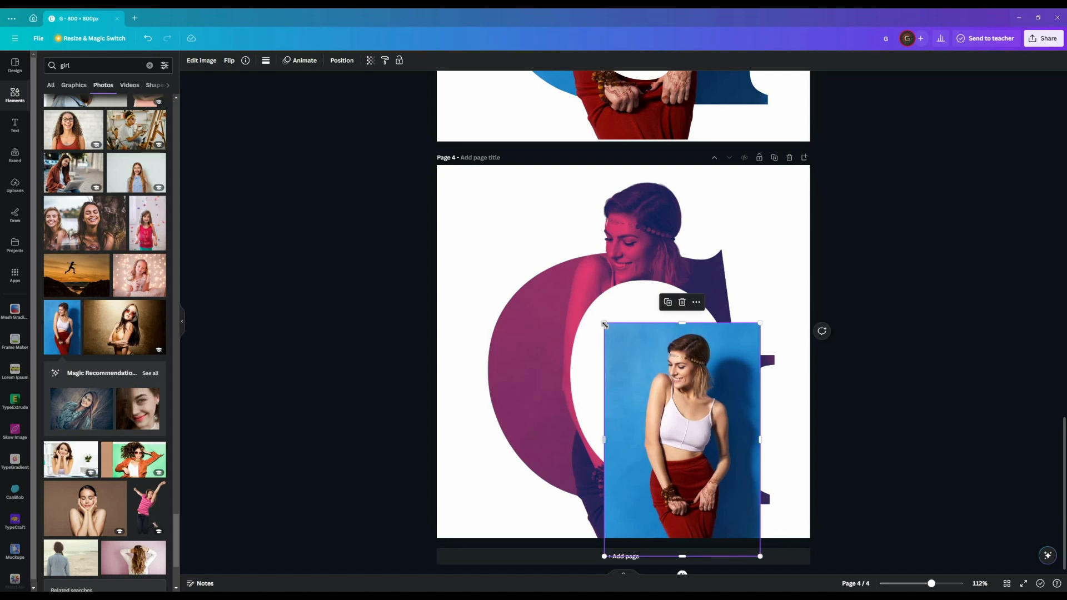
drag(604, 323, 501, 168)
click(201, 60)
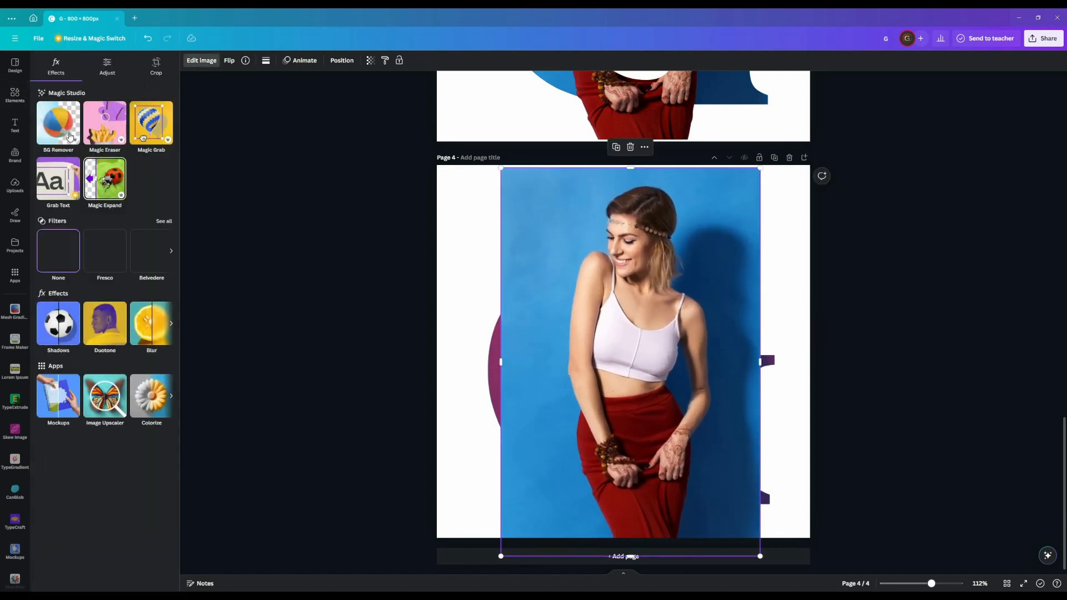
click(58, 122)
Resize and align the woman cutout with the figure in the G, and send it behind the duotone image.
drag(642, 382, 636, 387)
drag(761, 570, 768, 563)
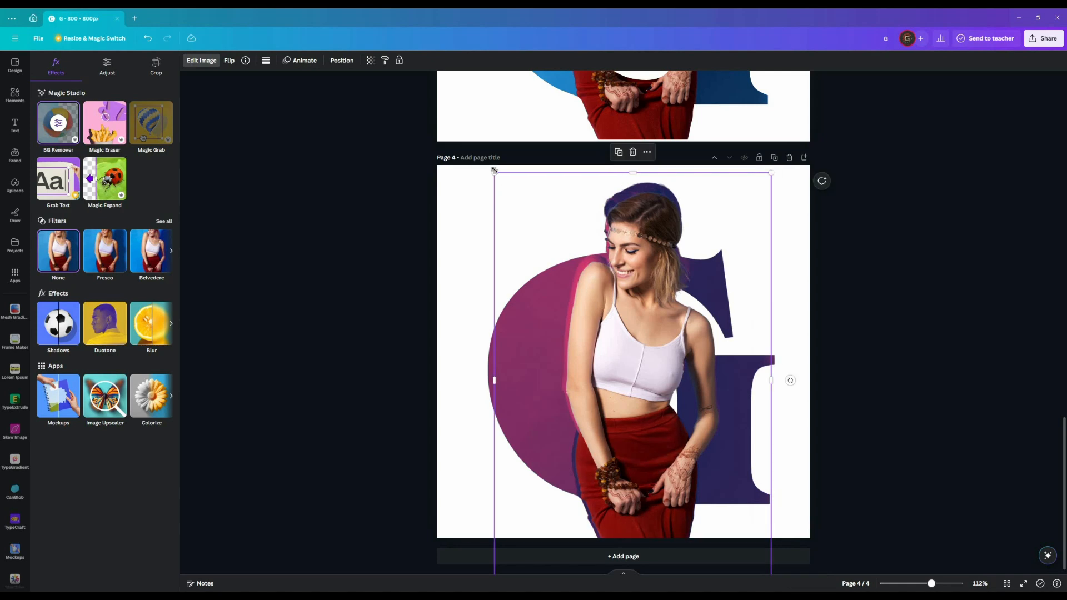
drag(493, 172, 483, 159)
key(ctrl+[)
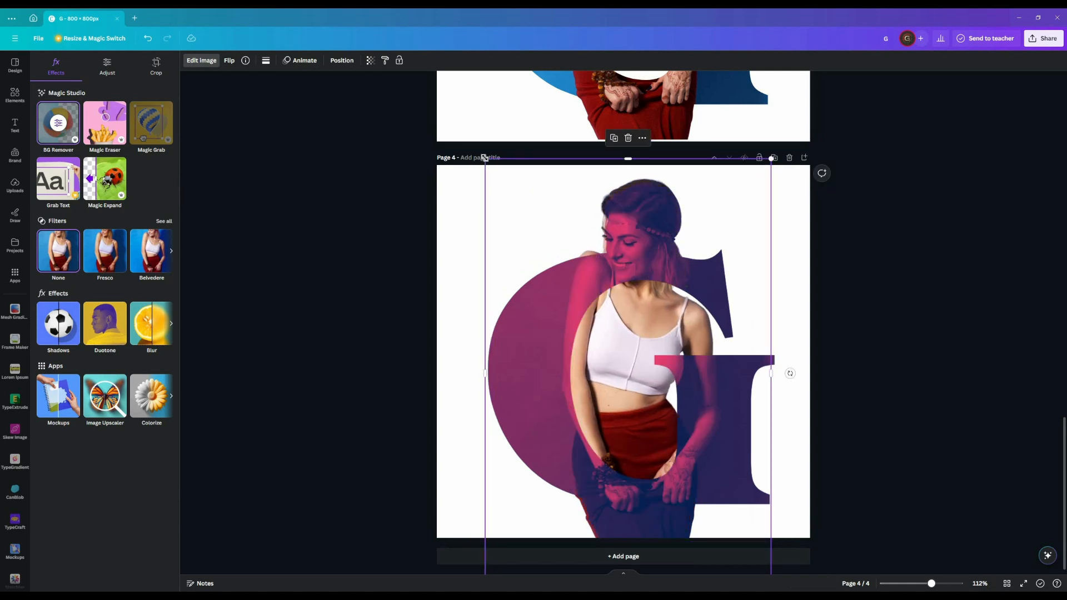
drag(485, 159, 490, 165)
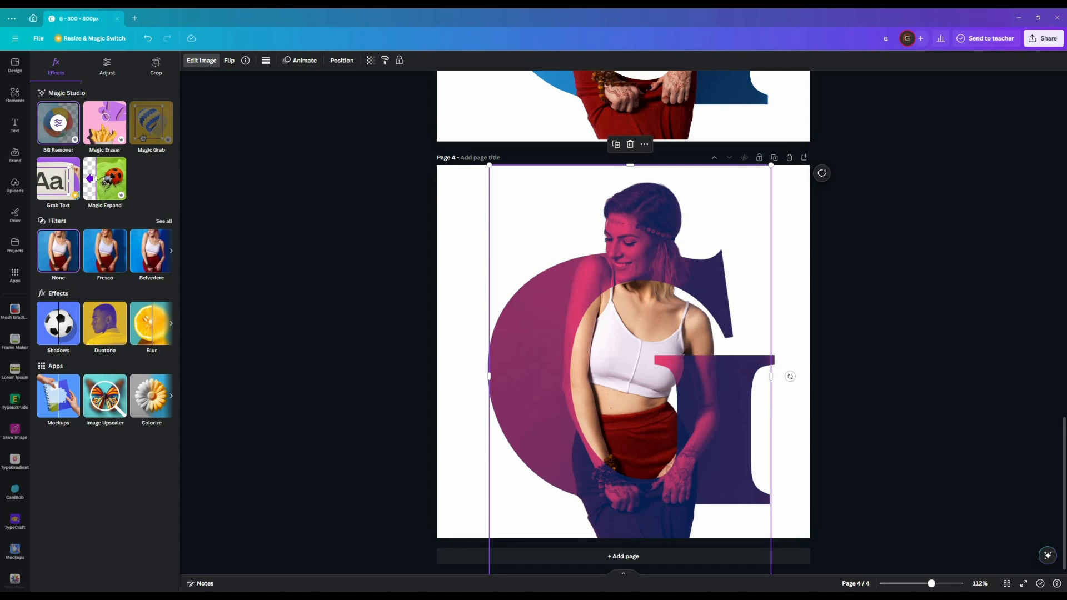
click(916, 414)
Give the duotone G image an Outline shadow with size 6, colour #E61010 and intensity 47.
click(482, 427)
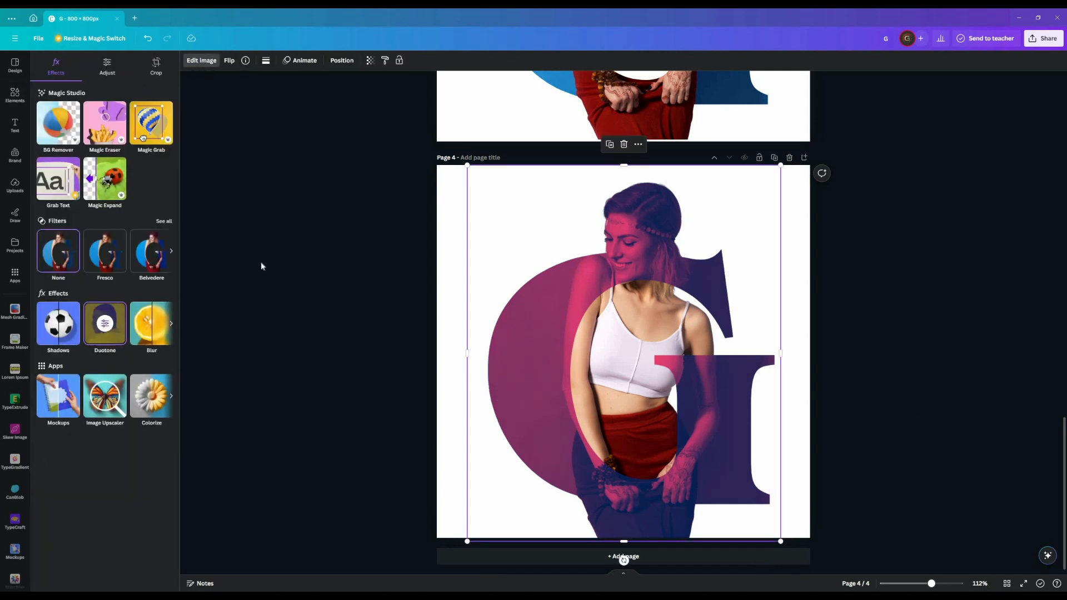
click(62, 323)
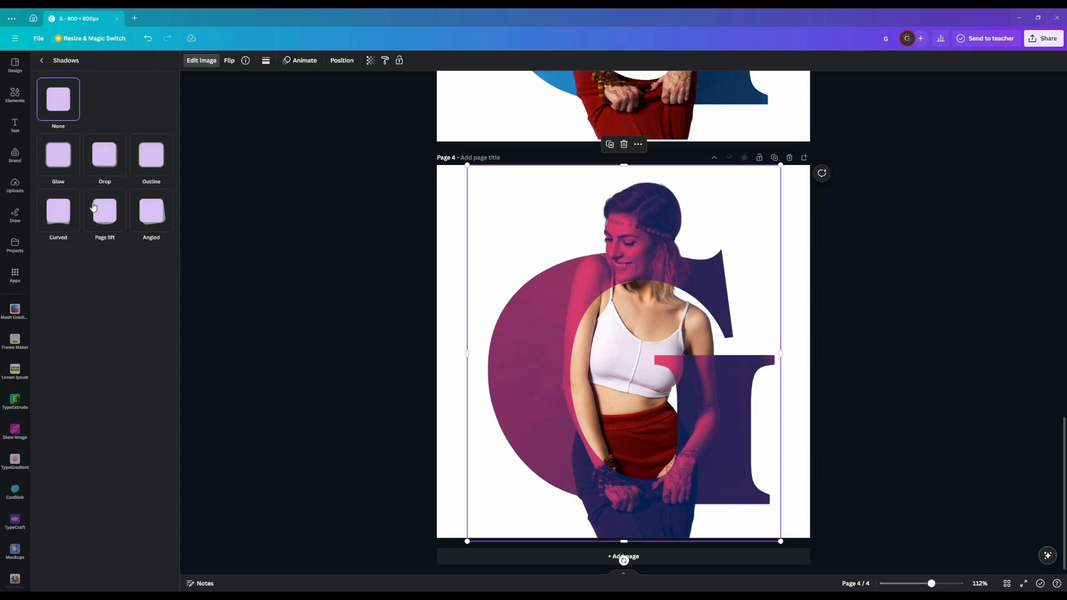
click(56, 158)
click(103, 156)
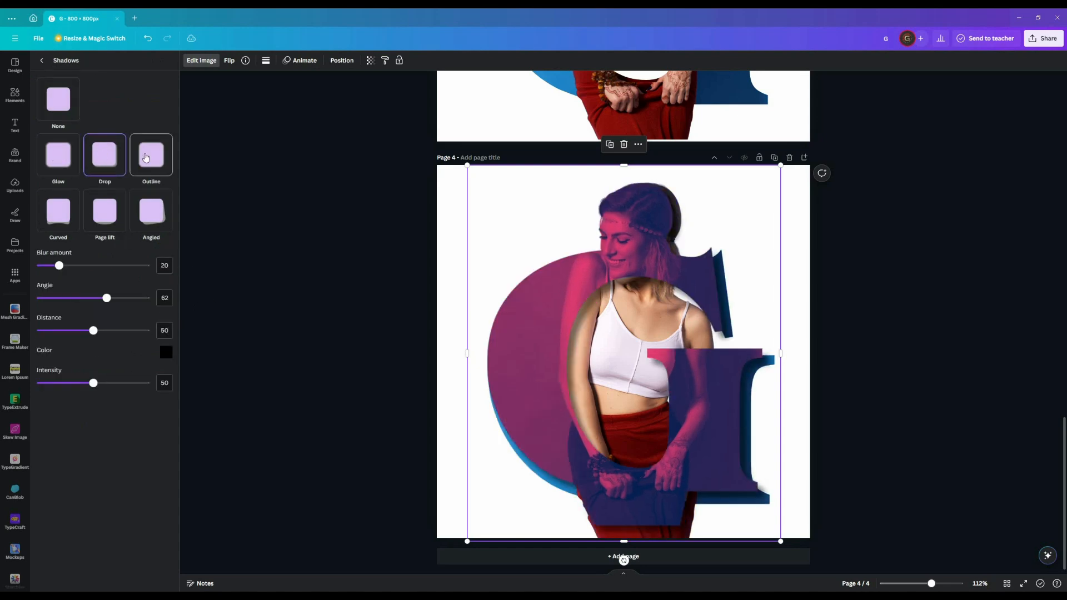
click(148, 157)
drag(64, 265, 44, 265)
click(166, 288)
click(276, 308)
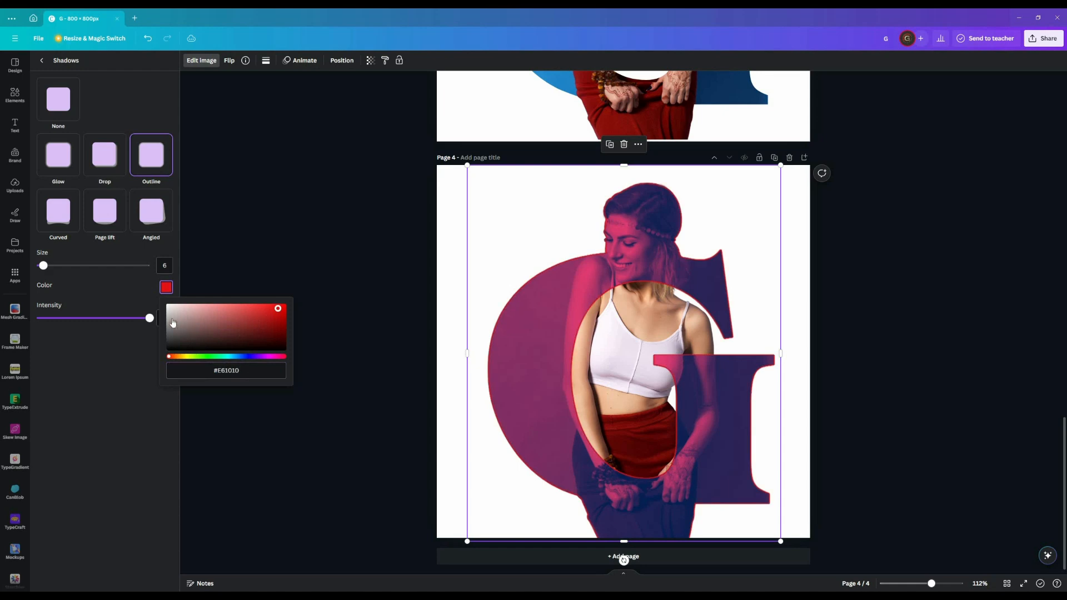
drag(150, 318, 90, 318)
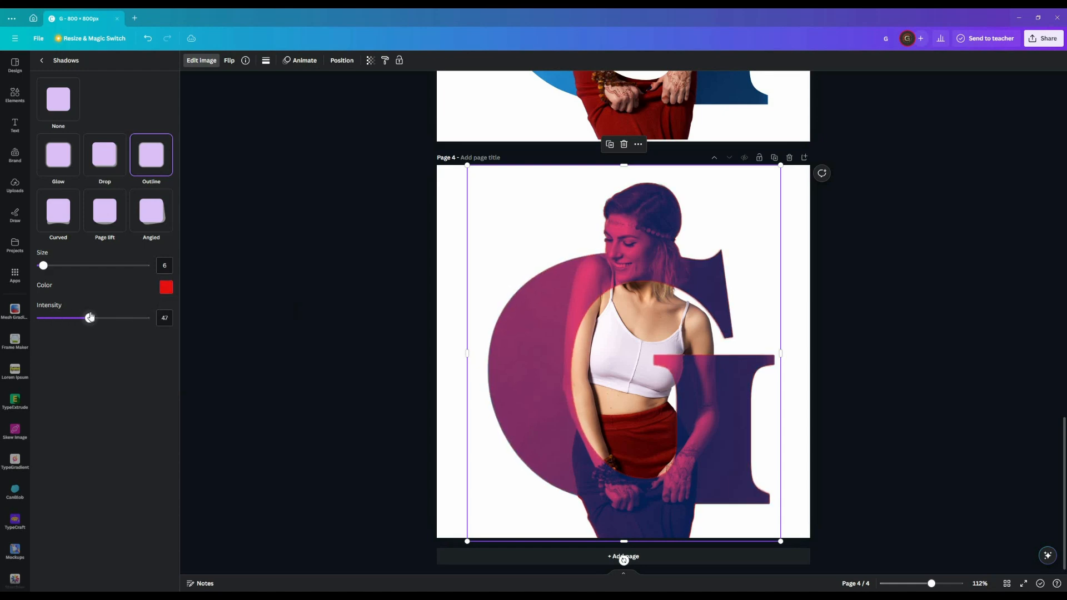
Change the duotone image's outline colour to pink #E6107D.
click(166, 287)
click(276, 356)
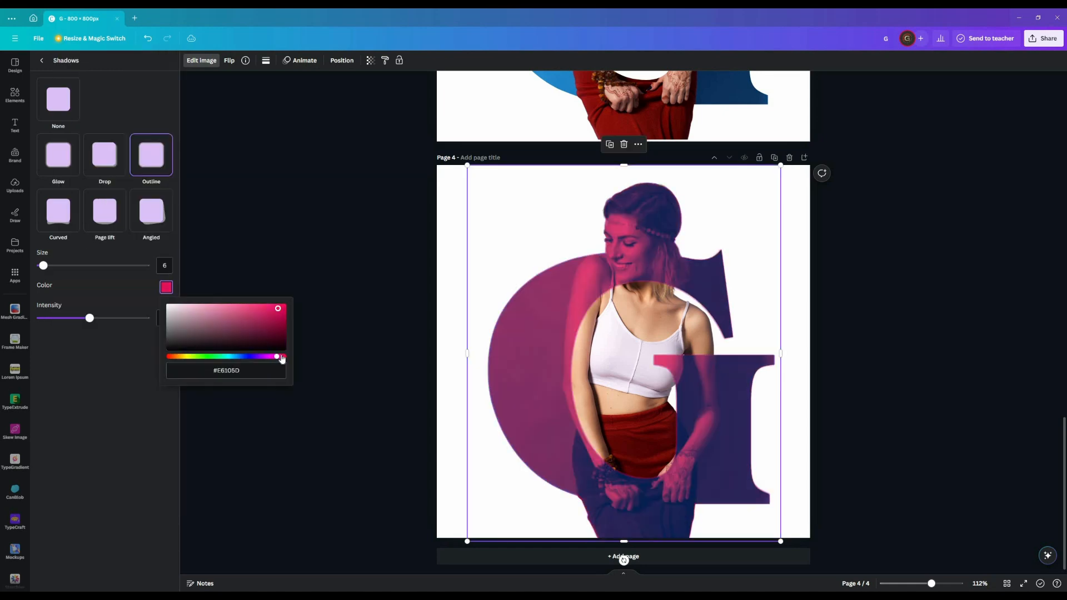
drag(282, 358, 274, 357)
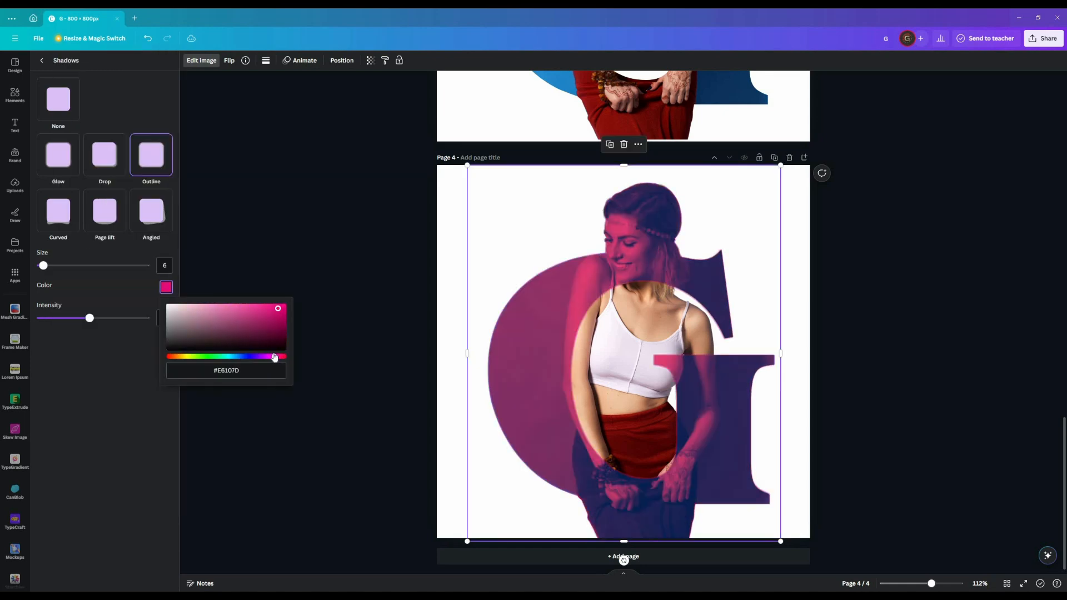
click(350, 314)
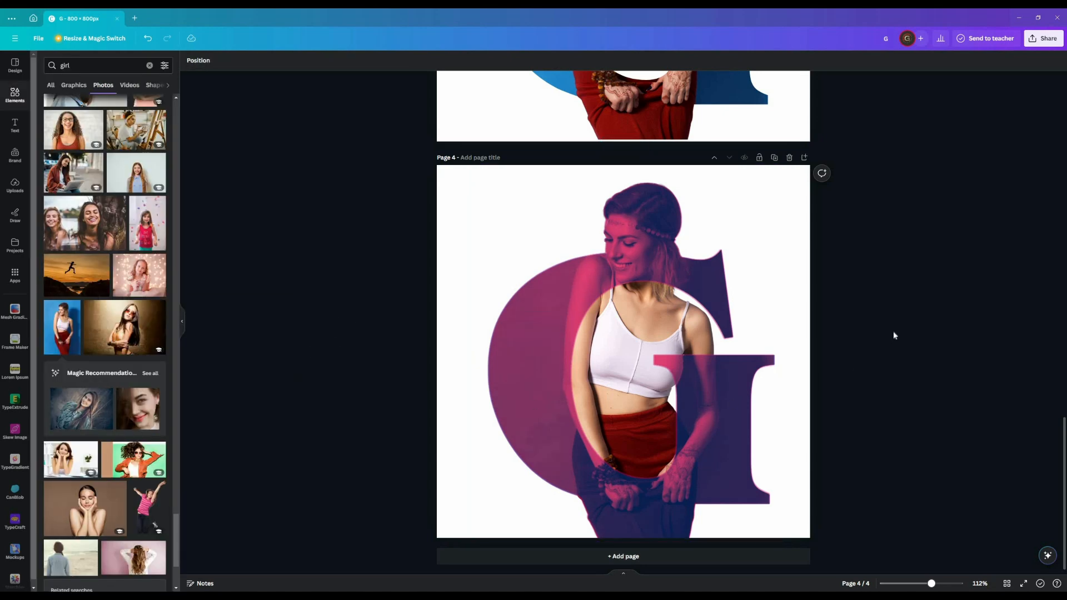
click(638, 506)
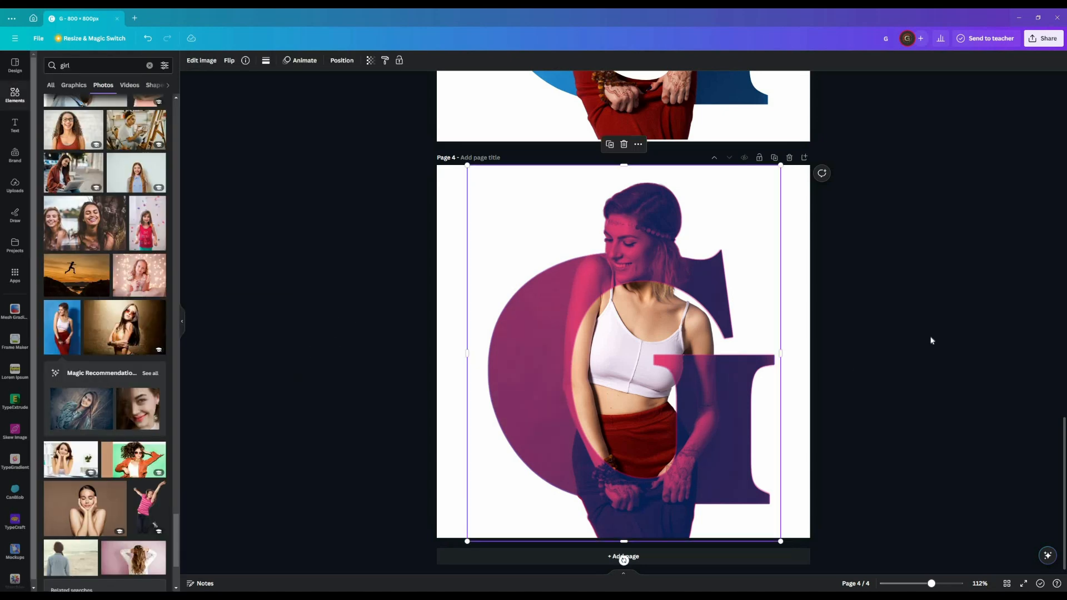
click(931, 336)
scroll(931, 336, up, 7)
scroll(931, 336, down, 7)
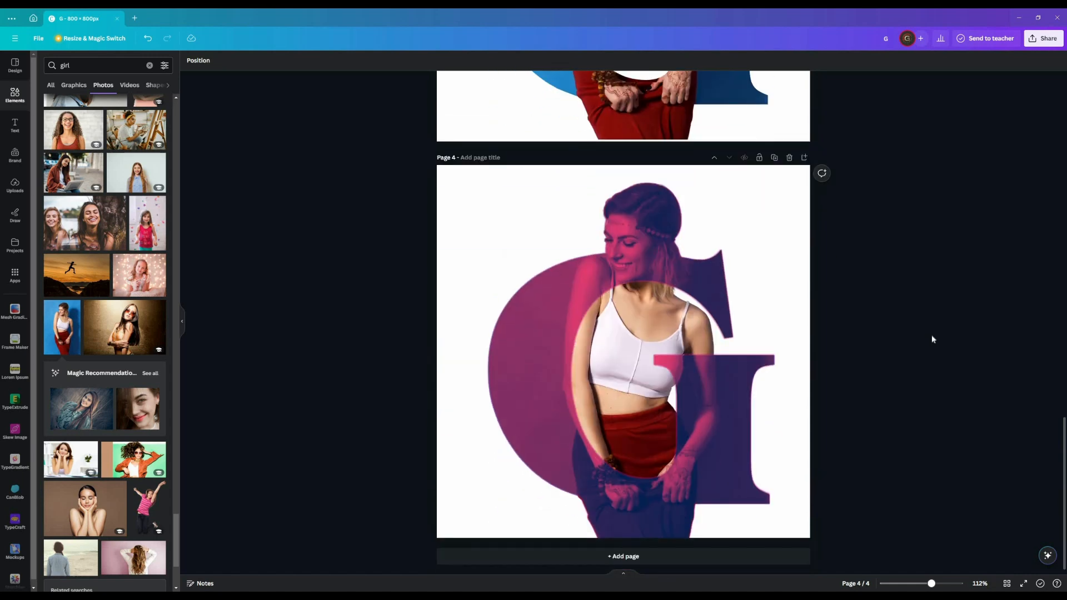
click(660, 347)
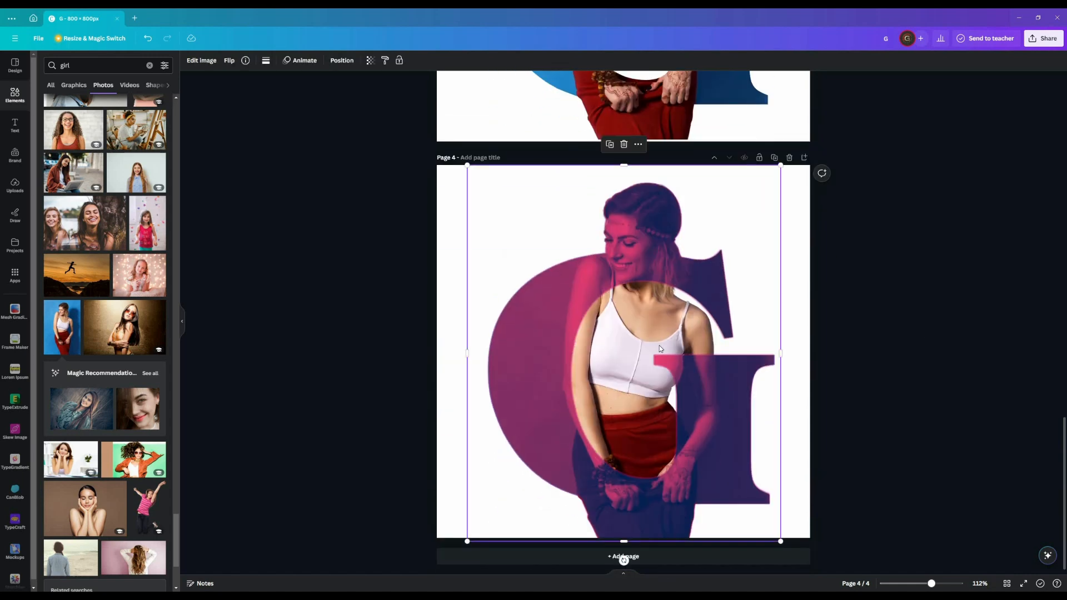
key(ctrl+d)
drag(569, 320, 505, 329)
key(Delete)
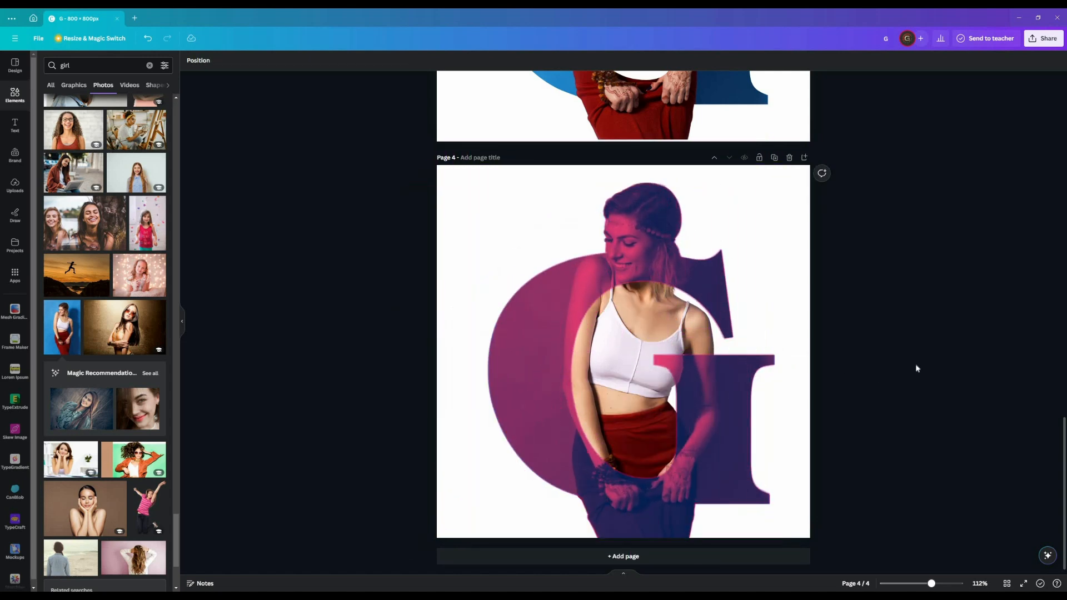
Try black and other colours for page 4's background, and settle on the pale yellow-to-pink gradient.
click(827, 267)
click(191, 61)
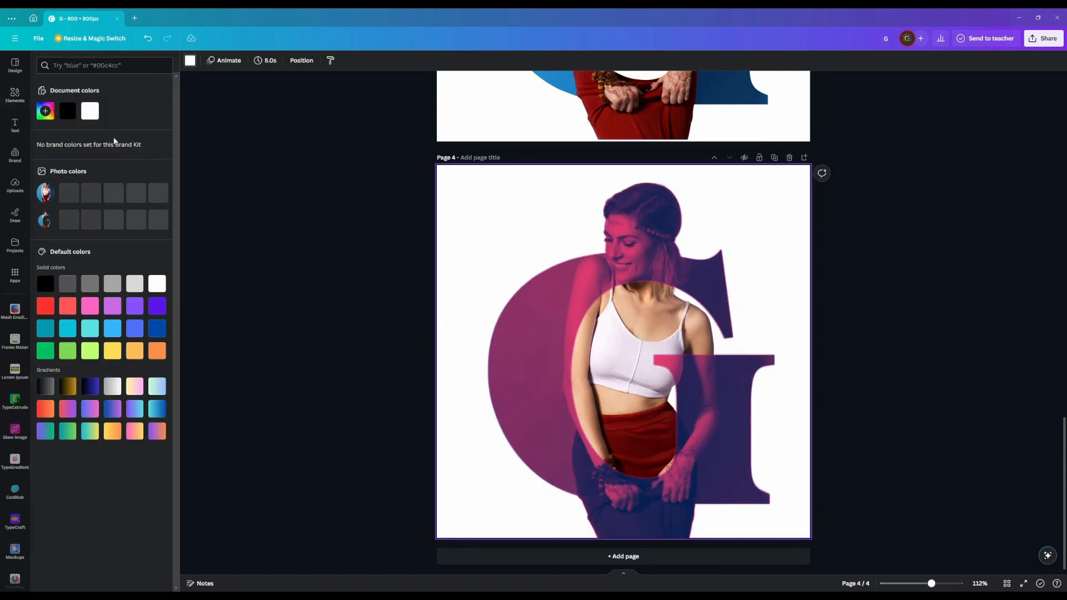
click(68, 111)
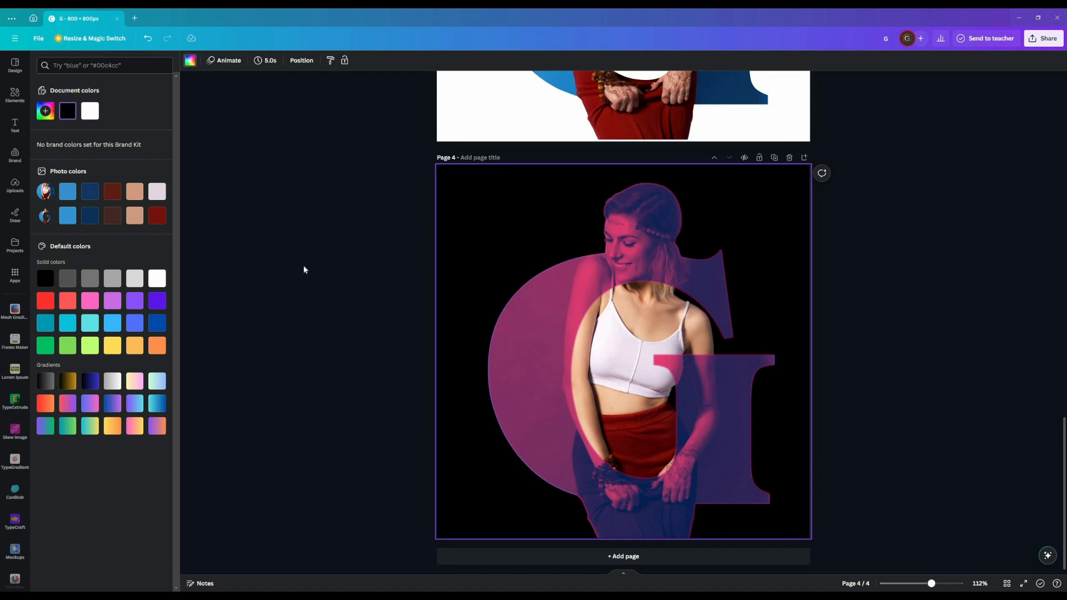
click(135, 324)
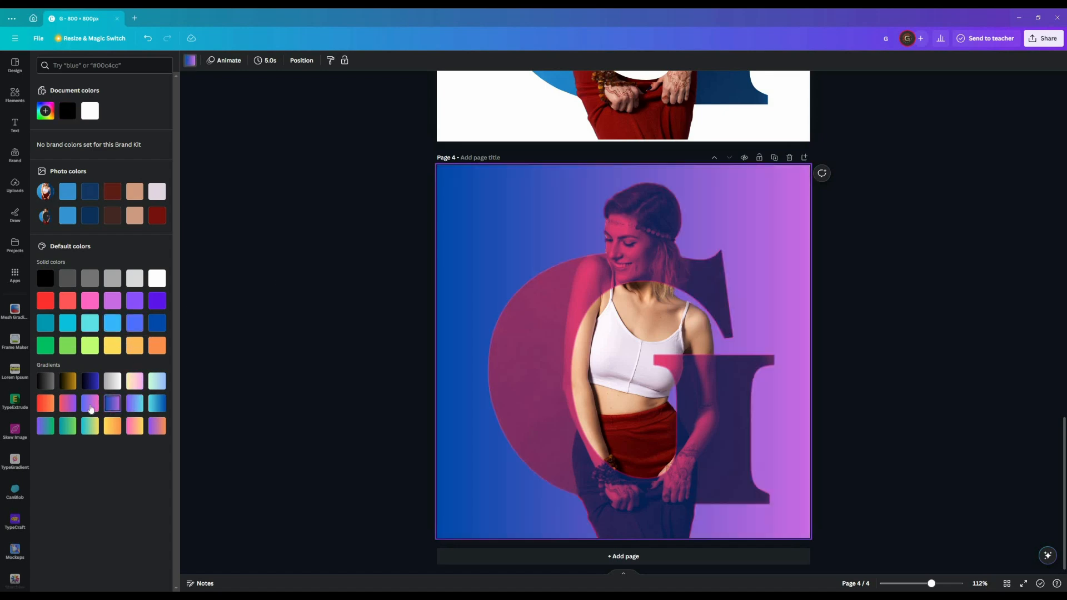
click(112, 382)
click(134, 385)
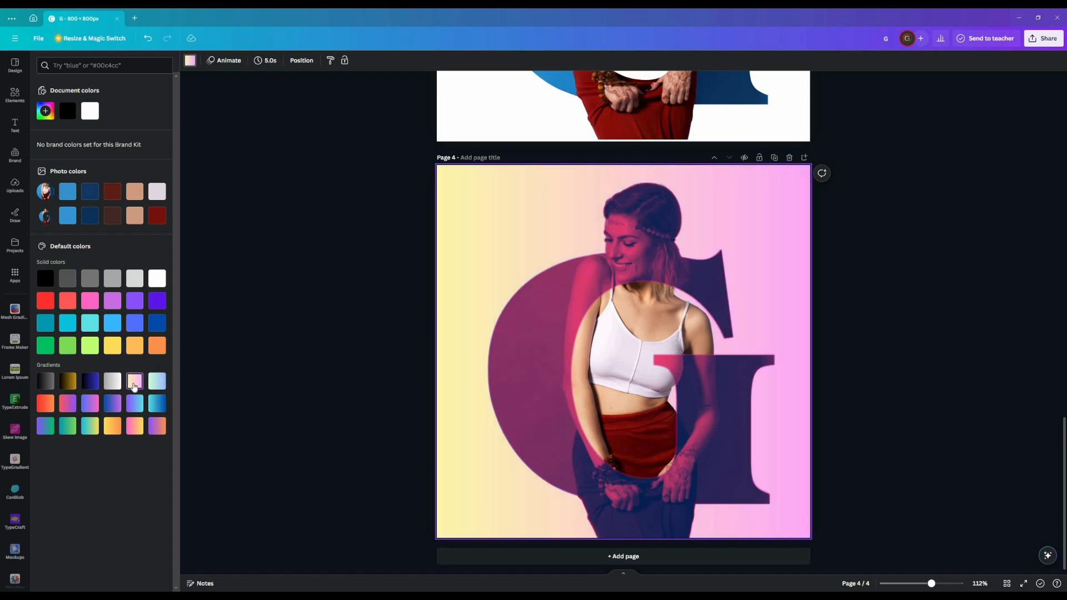
click(335, 363)
click(554, 309)
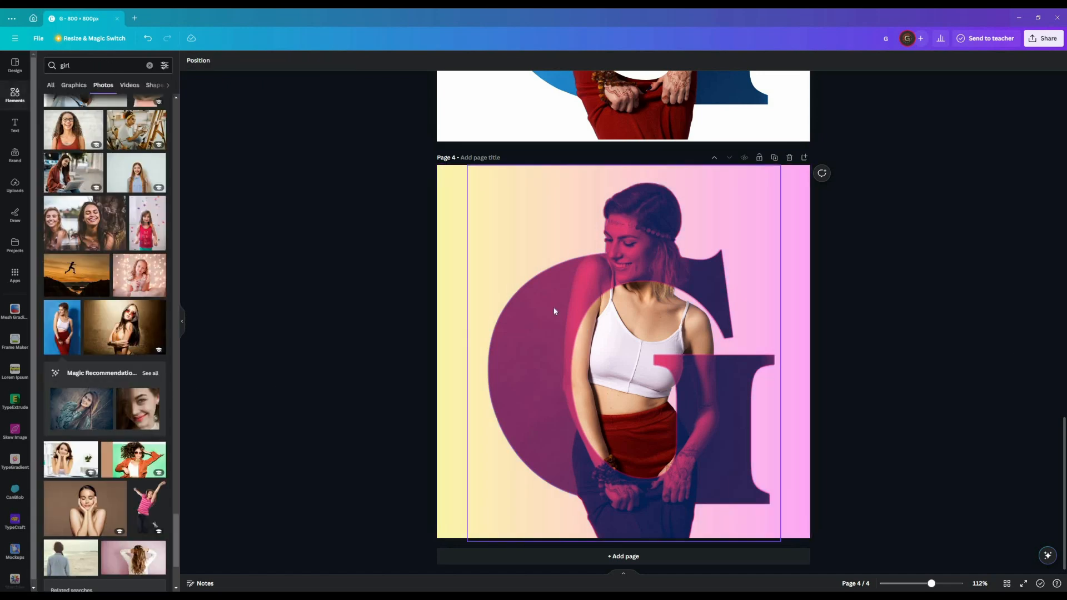